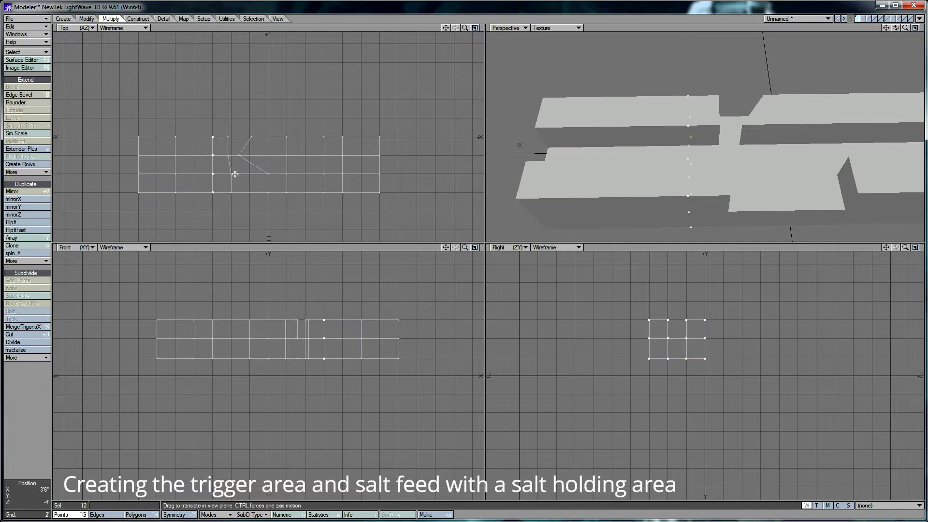
# Cut a pocket into the rear block beside the feed gap as the salt holding area, leaving a thin back wall
pyautogui.click(145, 515)
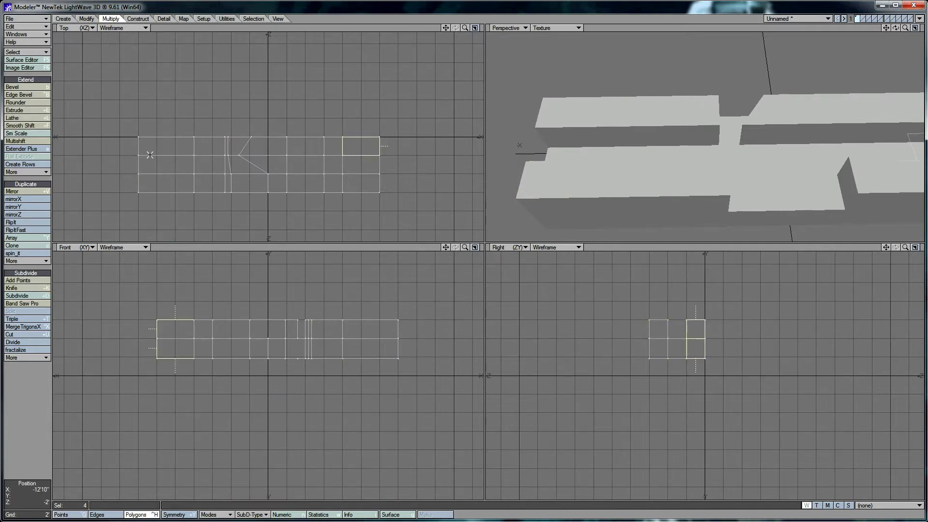
pyautogui.click(15, 349)
pyautogui.press('Return')
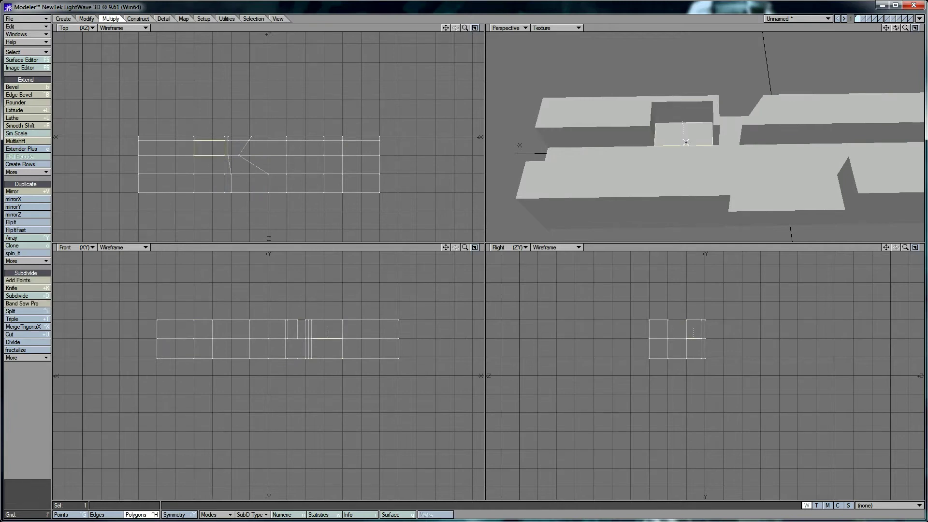
# Inset the pocket's floor into a small square near the feed gap and raise it into an upright pivot post
pyautogui.moveTo(895, 27); pyautogui.dragTo(866, 38)
pyautogui.scroll(3, 197, 152)
pyautogui.press('h')
pyautogui.moveTo(316, 103); pyautogui.dragTo(306, 120)
pyautogui.press('t')
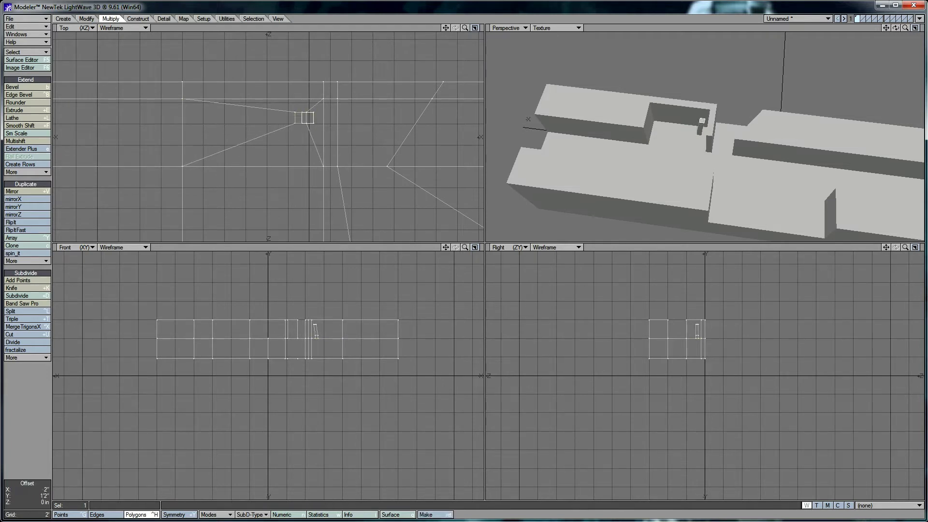
pyautogui.press('t')
pyautogui.scroll(3, 282, 312)
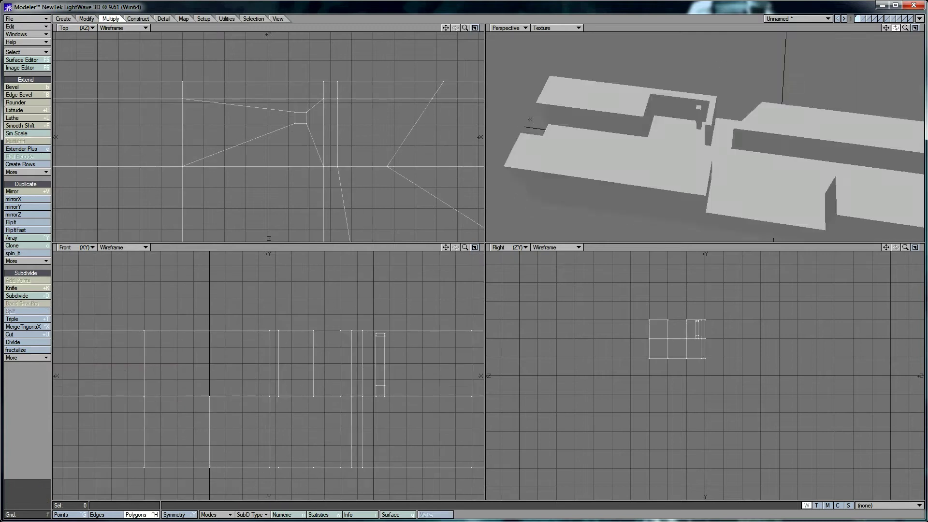
# Inset the front recess floor to about 31 by 34 percent, shift it toward the corner and raise it into a second post
pyautogui.click(831, 155)
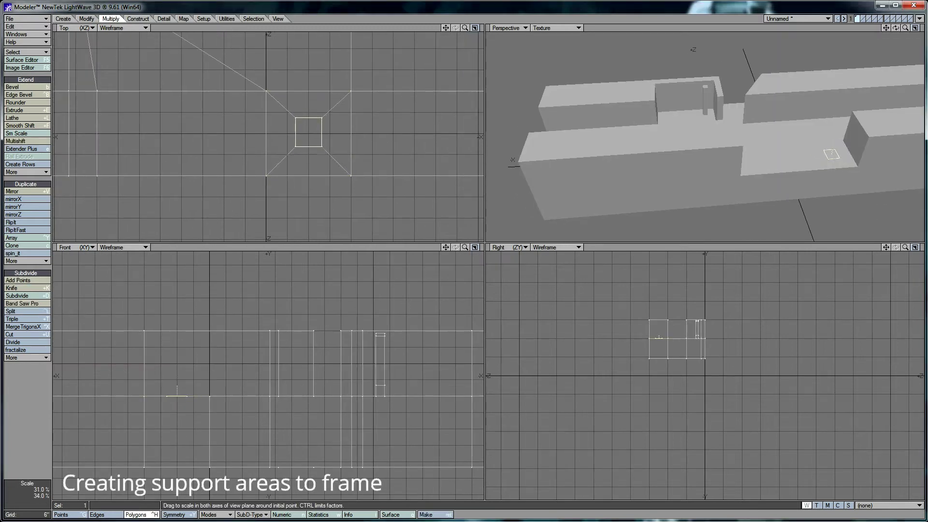
pyautogui.press('t')
pyautogui.moveTo(293, 147); pyautogui.dragTo(303, 128)
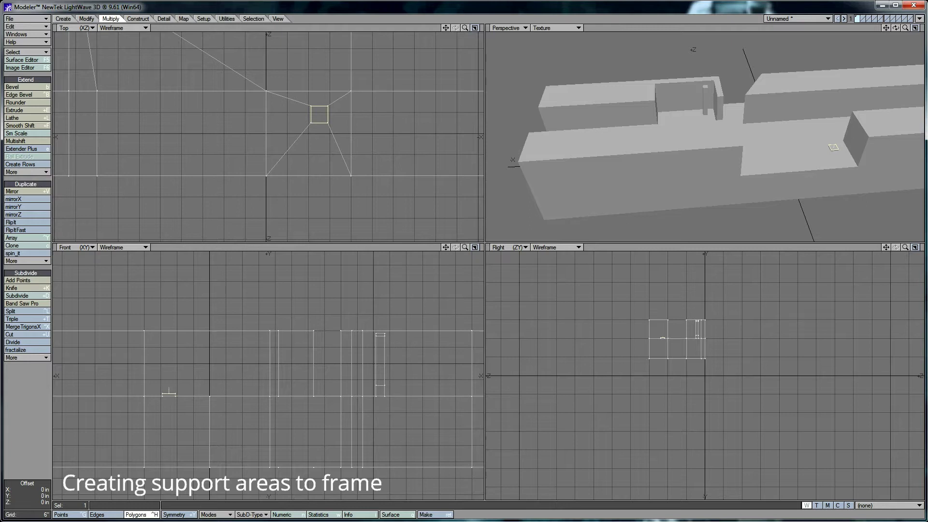
pyautogui.press('/')
# Move the front points of the frame's trigger area sideways so that its edge slopes
pyautogui.moveTo(114, 157)
pyautogui.mouseDown(button='right')
pyautogui.moveTo(138, 200)
pyautogui.moveTo(98, 215)
pyautogui.mouseUp(button='right')
pyautogui.moveTo(98, 216); pyautogui.dragTo(83, 215)
pyautogui.press('a')
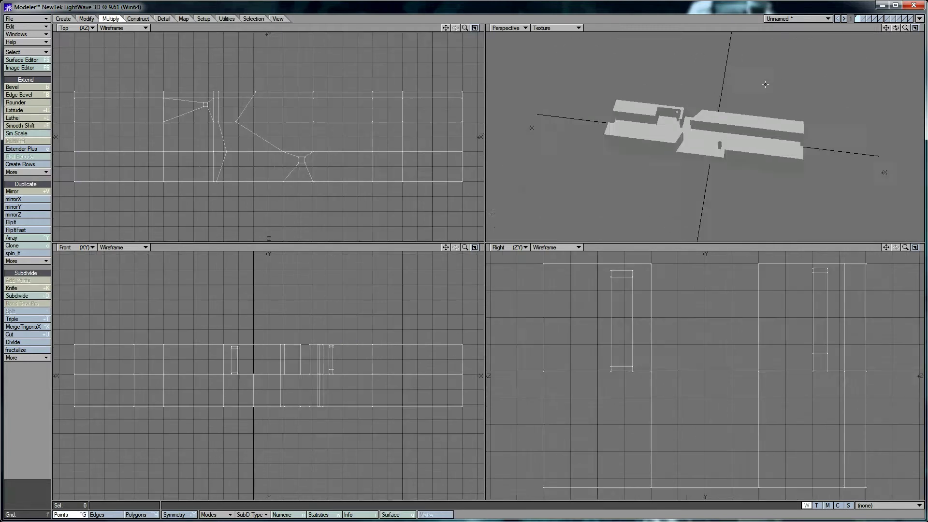
# On the second layer, create a box along the full length of the frame's central channel for the sliding salt hammer
pyautogui.press('2')
pyautogui.click(63, 18)
pyautogui.click(22, 86)
pyautogui.moveTo(76, 123); pyautogui.dragTo(306, 140)
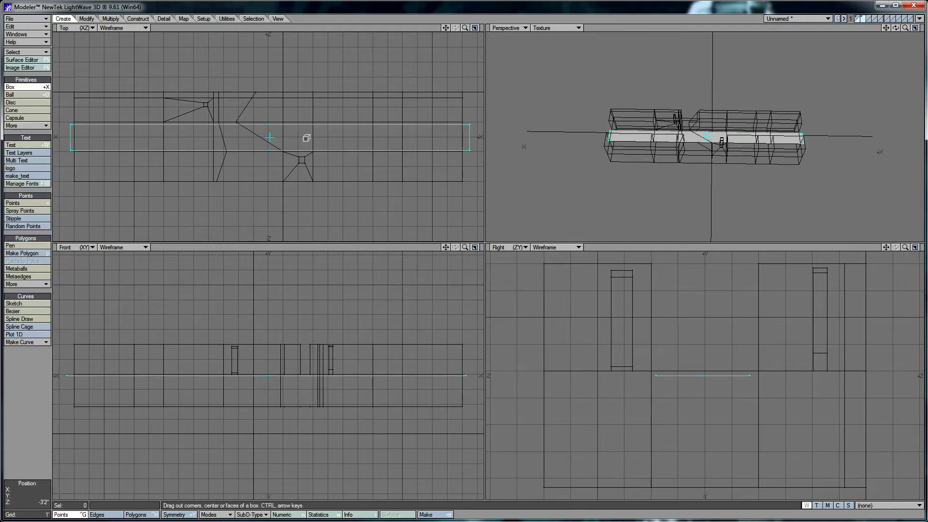
pyautogui.moveTo(79, 140); pyautogui.dragTo(77, 141)
pyautogui.moveTo(265, 377); pyautogui.dragTo(265, 346)
# Extend the bar's end past the frame and extrude that segment up and down into a hammer head with tapered ends
pyautogui.moveTo(469, 135); pyautogui.dragTo(382, 124)
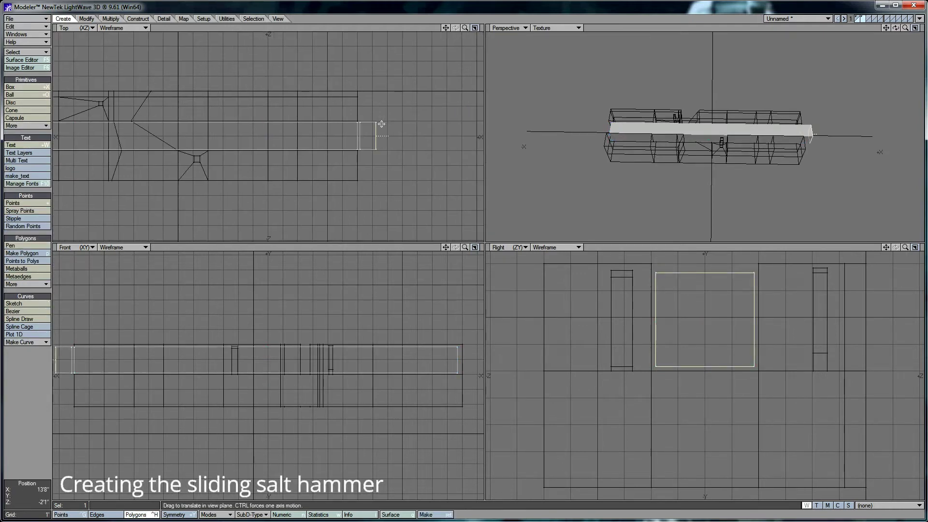
pyautogui.keyDown('alt'); pyautogui.moveTo(502, 131); pyautogui.dragTo(402, 159); pyautogui.keyUp('alt')
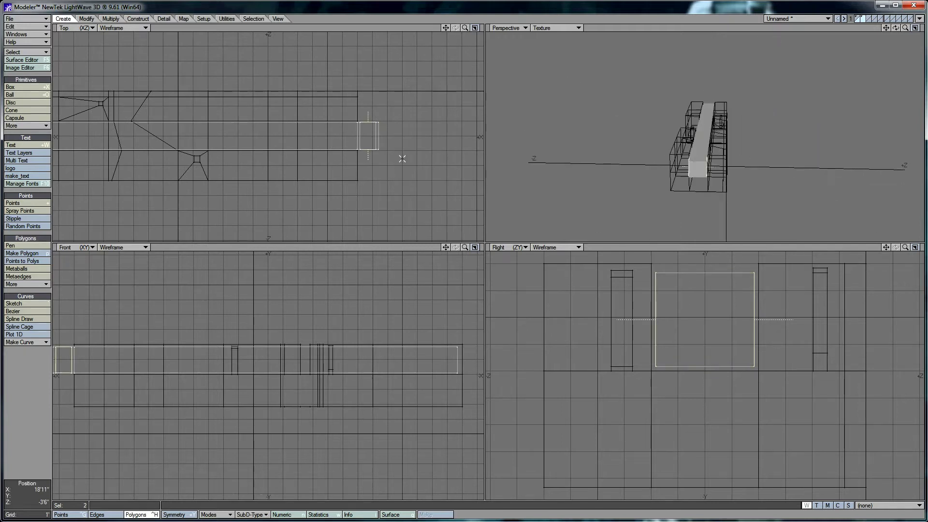
pyautogui.press('h')
pyautogui.moveTo(257, 358); pyautogui.dragTo(260, 339)
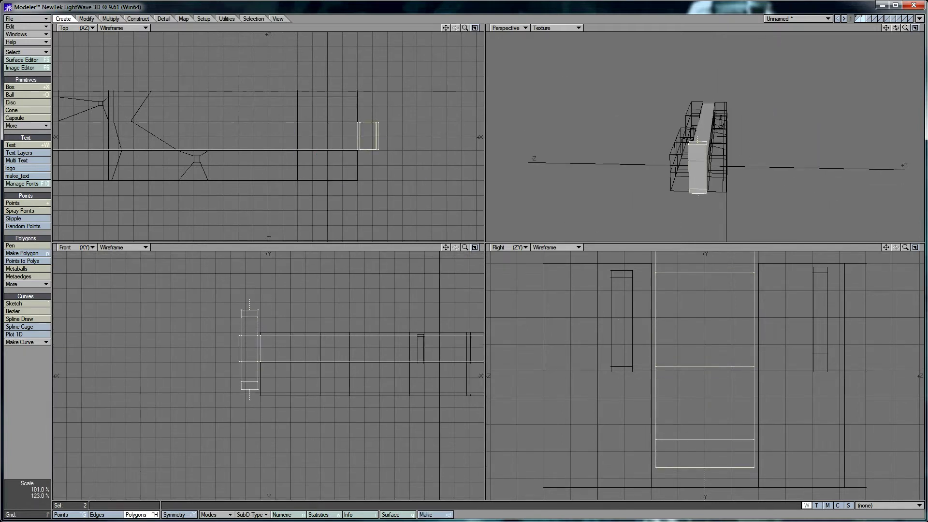
pyautogui.moveTo(271, 278); pyautogui.dragTo(372, 314, button='right')
pyautogui.press('a')
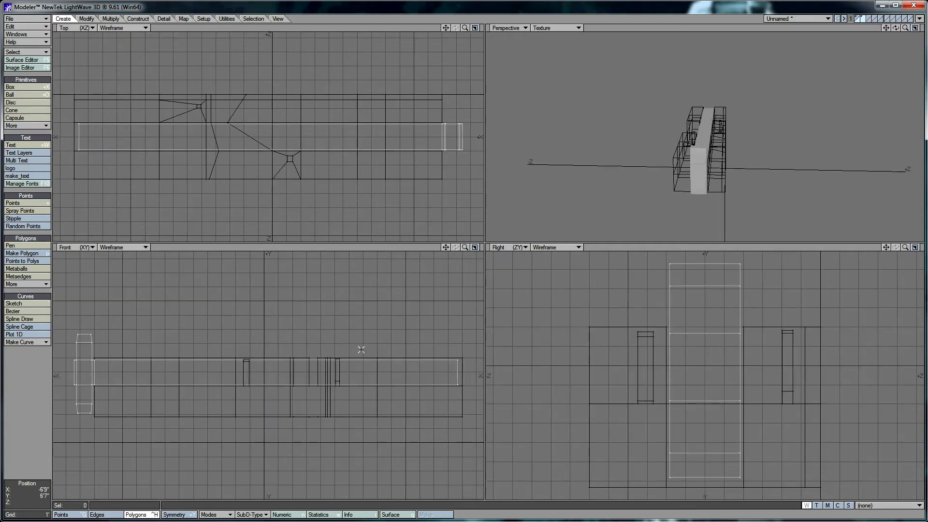
# Slice the hammer bar crosswise with several knife cuts near the end opposite the head
pyautogui.moveTo(896, 28); pyautogui.dragTo(870, 58)
pyautogui.hotkey('shift', 'k')
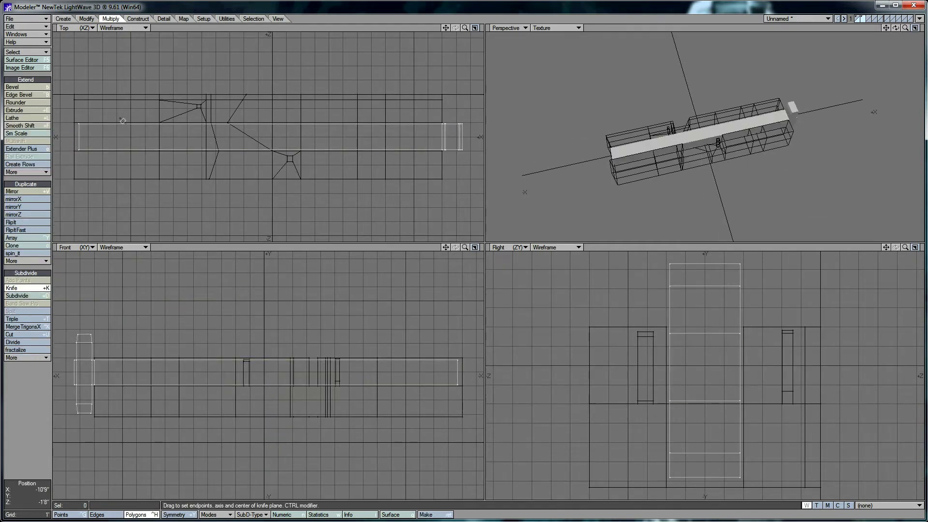
pyautogui.hotkey('ctrl', 'g')
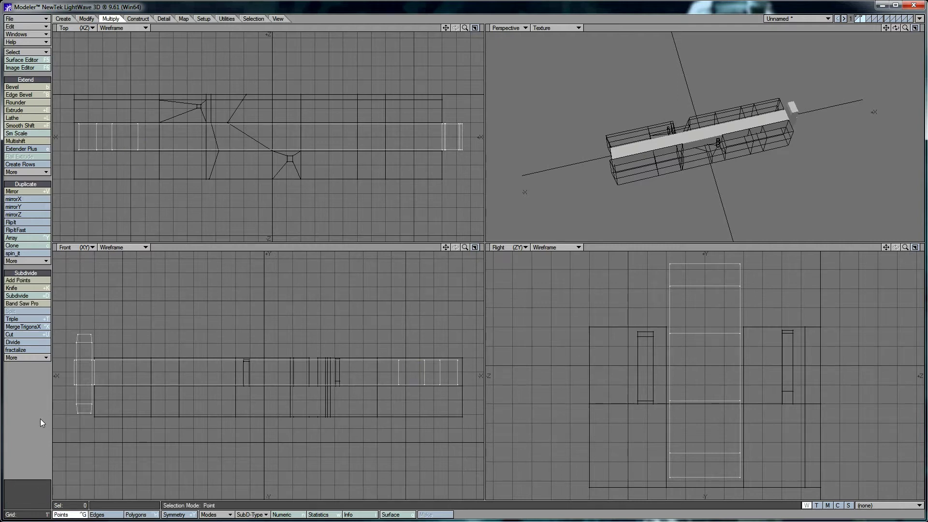
pyautogui.hotkey('ctrl', 'h')
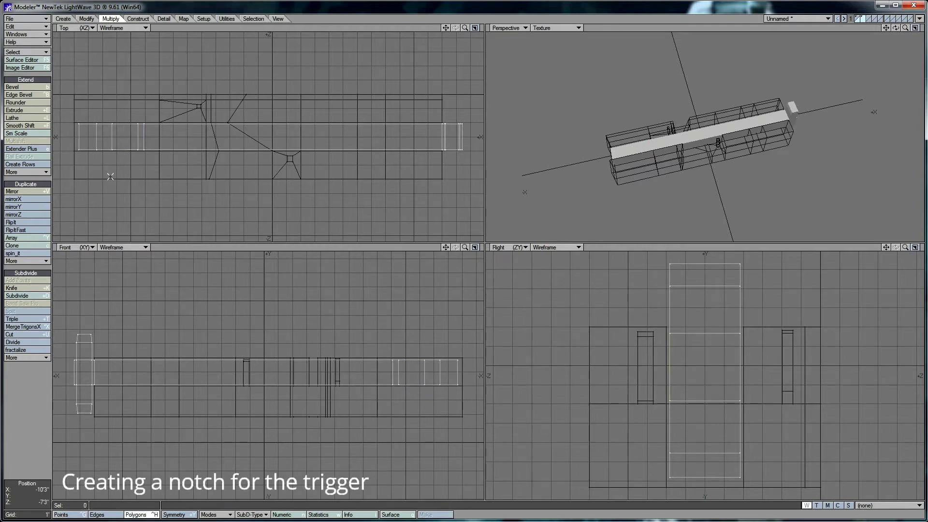
# Add three evenly spaced lengthwise cuts through the hammer with BandSaw Pro
pyautogui.hotkey('shift', 'b')
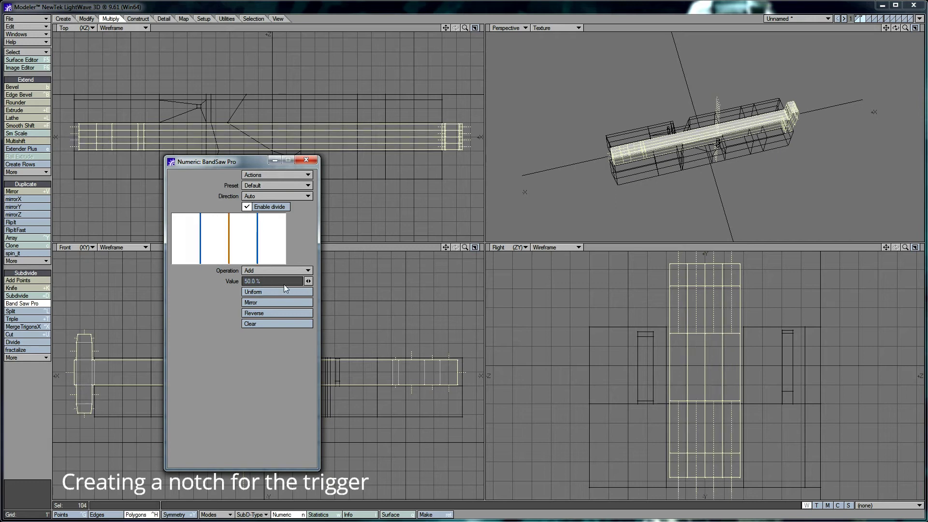
pyautogui.click(144, 168)
pyautogui.scroll(5, 153, 165)
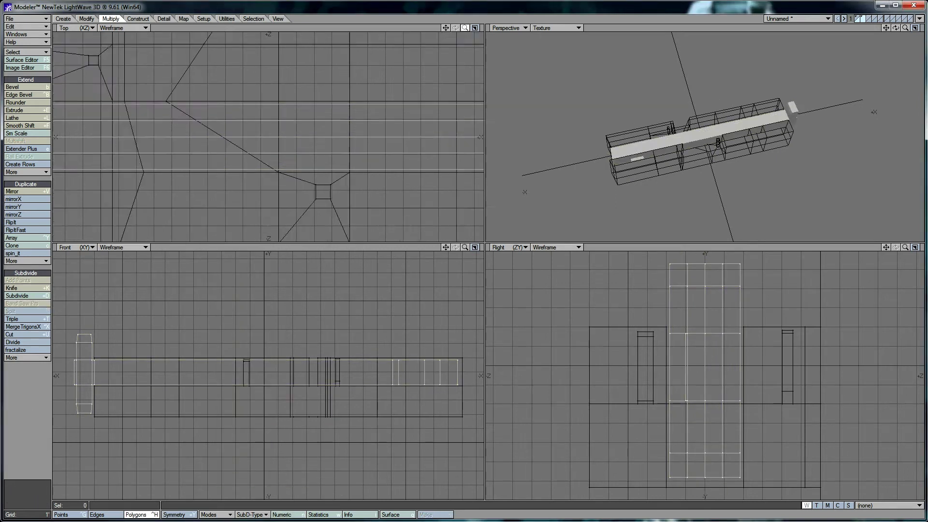
# Shape the trigger notch in the hammer bar's side by moving its inner points to form a long slope and a short slope
pyautogui.hotkey('ctrl', 'g')
pyautogui.press('i')
pyautogui.press('Return')
pyautogui.press('m')
pyautogui.press('Return')
pyautogui.moveTo(343, 128)
pyautogui.mouseDown(button='right')
pyautogui.moveTo(334, 153)
pyautogui.moveTo(362, 76)
pyautogui.mouseUp(button='right')
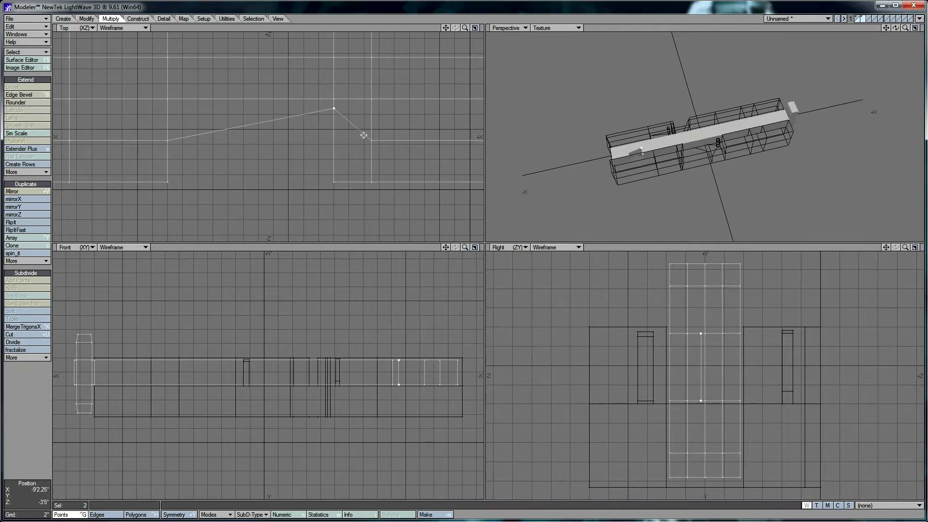
# Add another knife cut across the bar beside the notch and move the end points inward to shorten the bar
pyautogui.press('a')
pyautogui.hotkey('shift', 'k')
pyautogui.moveTo(155, 112); pyautogui.dragTo(156, 162)
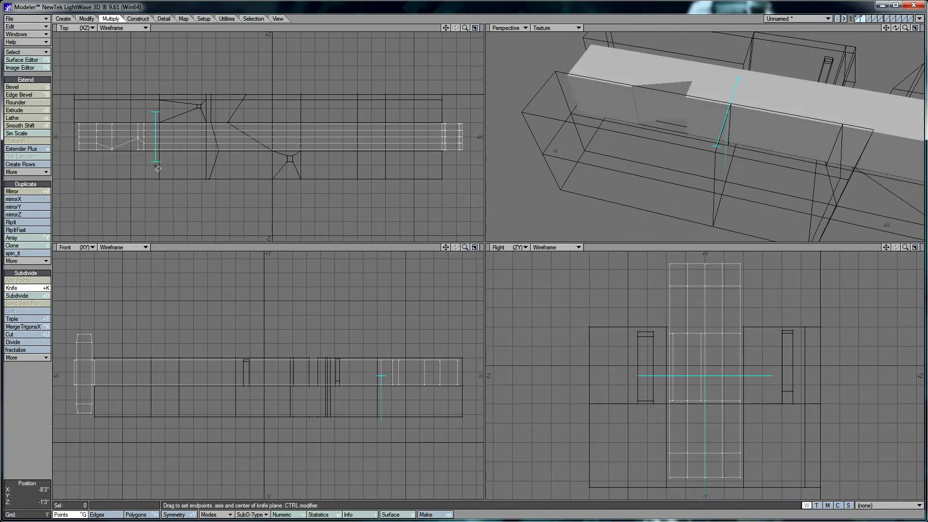
pyautogui.moveTo(77, 130); pyautogui.dragTo(112, 139, button='right')
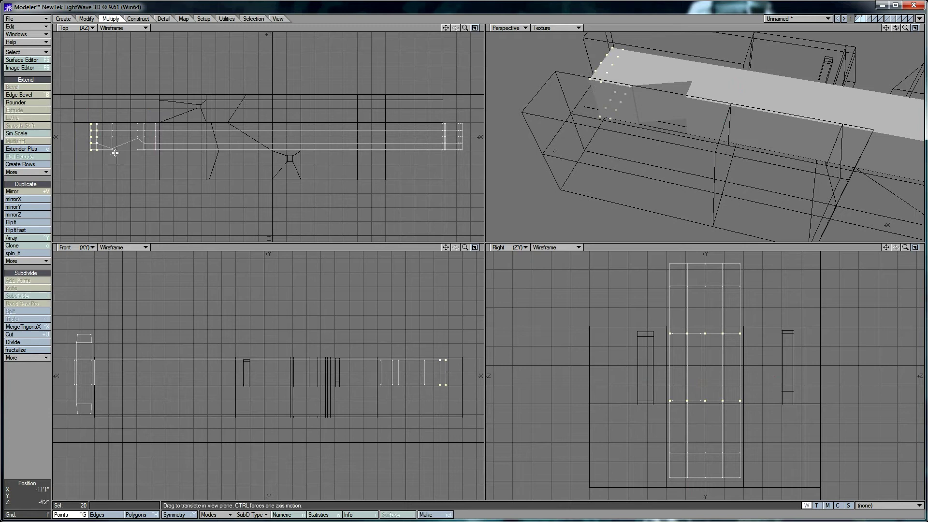
# Inset the bar's end face to about 85 by 88 percent and smooth the hammer with subpatches
pyautogui.hotkey('ctrl', 'h')
pyautogui.click(701, 87)
pyautogui.press('h')
pyautogui.moveTo(710, 374); pyautogui.dragTo(699, 385)
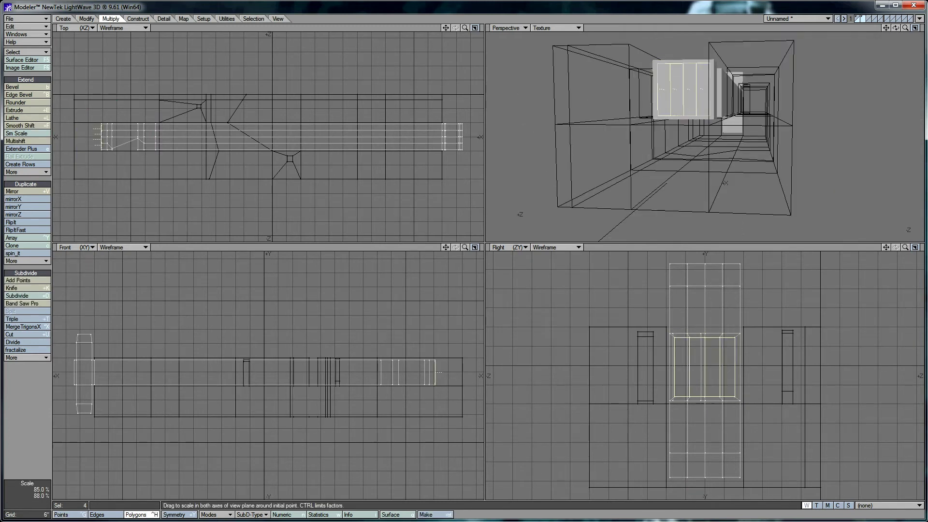
pyautogui.press('Tab')
pyautogui.press('Tab')
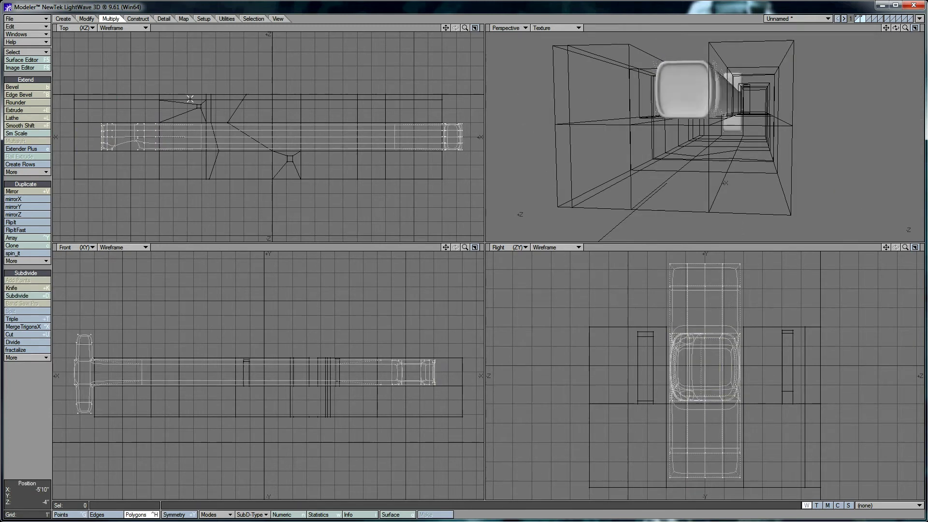
# Refine the inset on the hammer's end face and return the hammer to plain polygons
pyautogui.press('h')
pyautogui.moveTo(696, 86); pyautogui.dragTo(692, 90)
pyautogui.moveTo(714, 321); pyautogui.dragTo(707, 329)
pyautogui.scroll(3, 406, 83)
pyautogui.press('/')
pyautogui.press('Tab')
pyautogui.moveTo(895, 27); pyautogui.dragTo(894, 30)
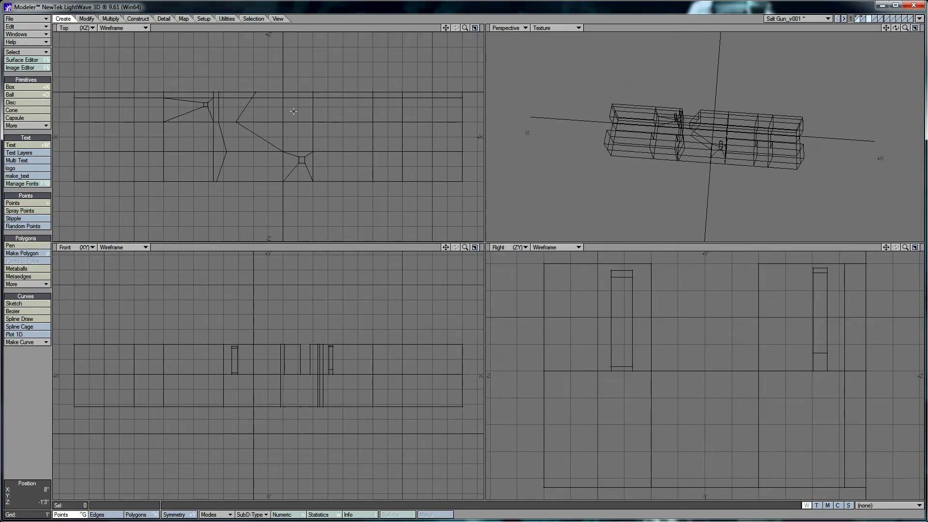
# On the third layer, create a box with four lengthwise segments over the pivot post in the salt pocket
pyautogui.hotkey('shift', 'x')
pyautogui.moveTo(165, 100); pyautogui.dragTo(215, 112)
pyautogui.scroll(2, 121, 89)
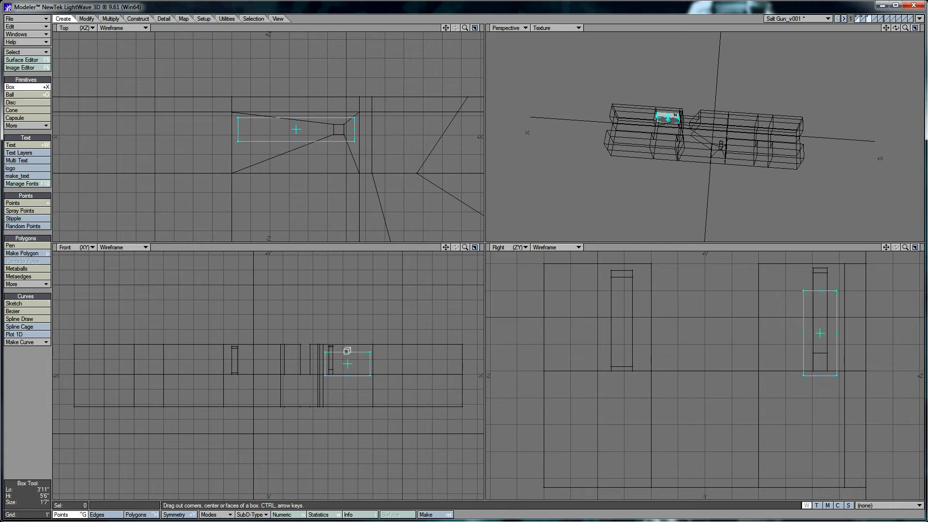
pyautogui.press('Right')
pyautogui.press('Right')
pyautogui.press('Right')
pyautogui.press('space')
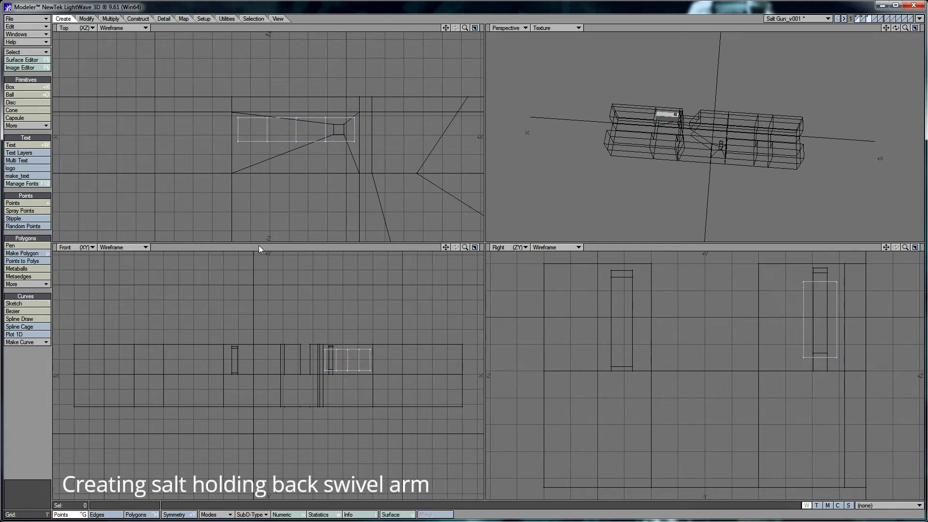
# Divide the swivel arm box horizontally into three rows with BandSaw Pro
pyautogui.hotkey('shift', 'd')
pyautogui.click(285, 265)
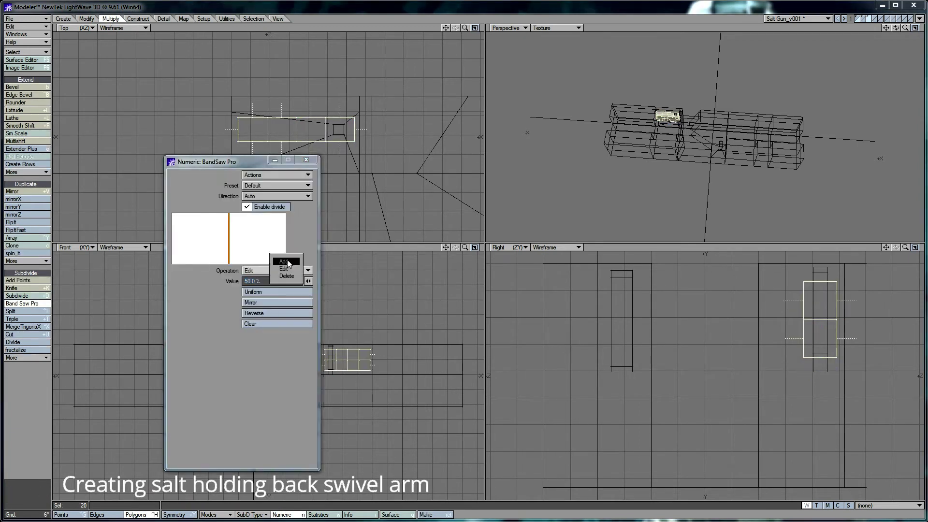
pyautogui.click(281, 275)
pyautogui.press('Return')
pyautogui.scroll(3, 304, 118)
# Inset the arm's end polygons to fit around the pivot post and select the polygons at the free end
pyautogui.hotkey('shift', 'h')
pyautogui.moveTo(346, 154); pyautogui.dragTo(333, 142)
pyautogui.click(138, 19)
pyautogui.press('/')
pyautogui.scroll(-2, 208, 104)
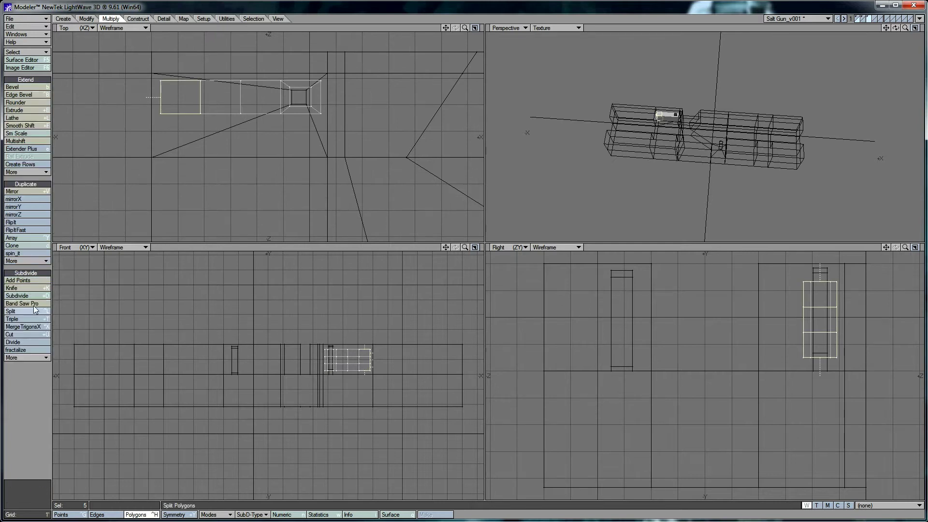
# Add cuts near the swivel arm's free end and smooth the arm with subpatches
pyautogui.press('Tab')
pyautogui.press('/')
pyautogui.press('Tab')
# Try rotating the swivel arm by about 53° around its pivot post
pyautogui.press('y')
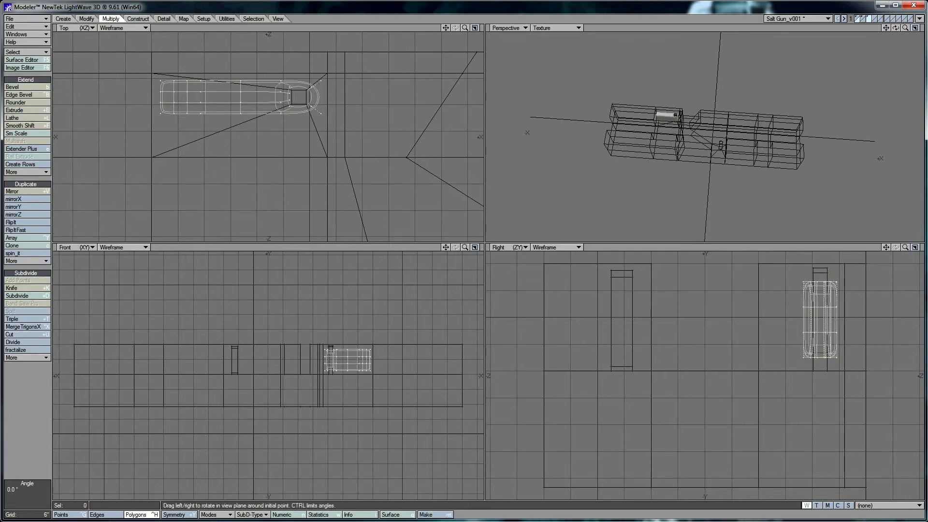
pyautogui.scroll(-2, 336, 81)
pyautogui.scroll(2, 337, 80)
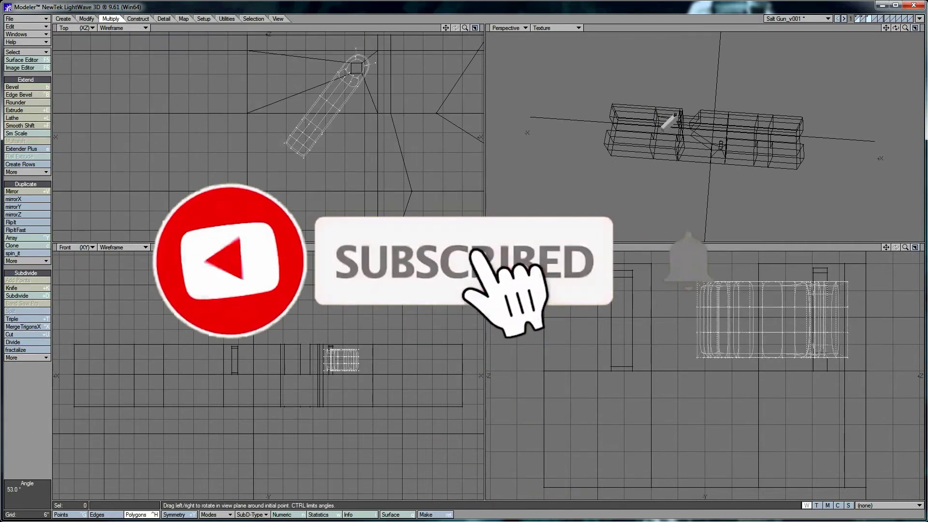
# Lengthen the frame's salt pocket by moving the points of its end wall outward by about 2'1"
pyautogui.press("'")
pyautogui.click(72, 514)
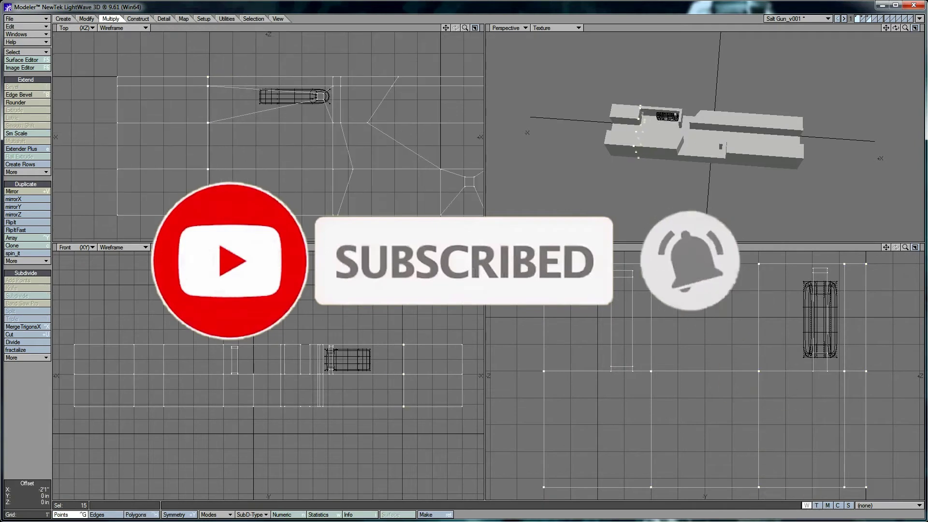
pyautogui.press("'")
# Stretch the swivel arm lengthwise and reposition its free-end points to fit the longer pocket
pyautogui.press('h')
pyautogui.moveTo(337, 80); pyautogui.dragTo(290, 82)
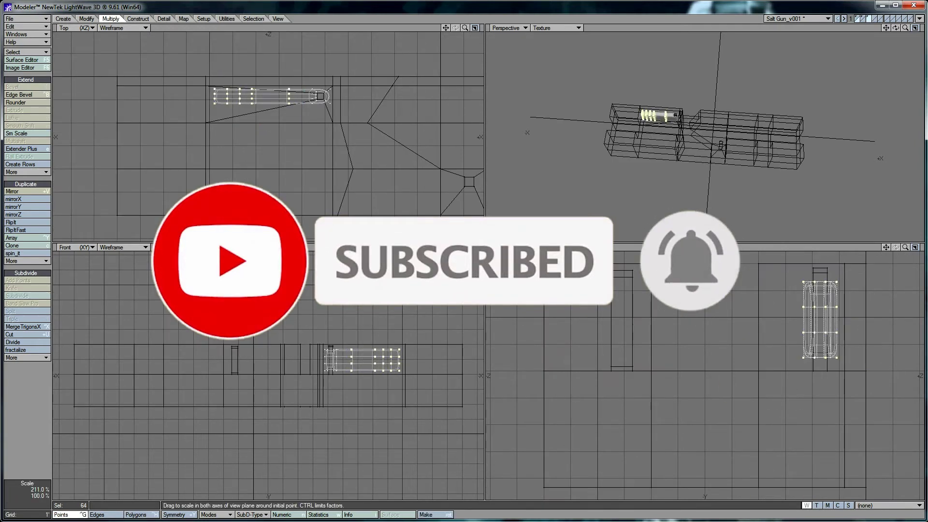
pyautogui.press('t')
pyautogui.press('space')
pyautogui.press('/')
# Add two evenly spaced crosswise cuts through the frame's salt pocket section
pyautogui.press("'")
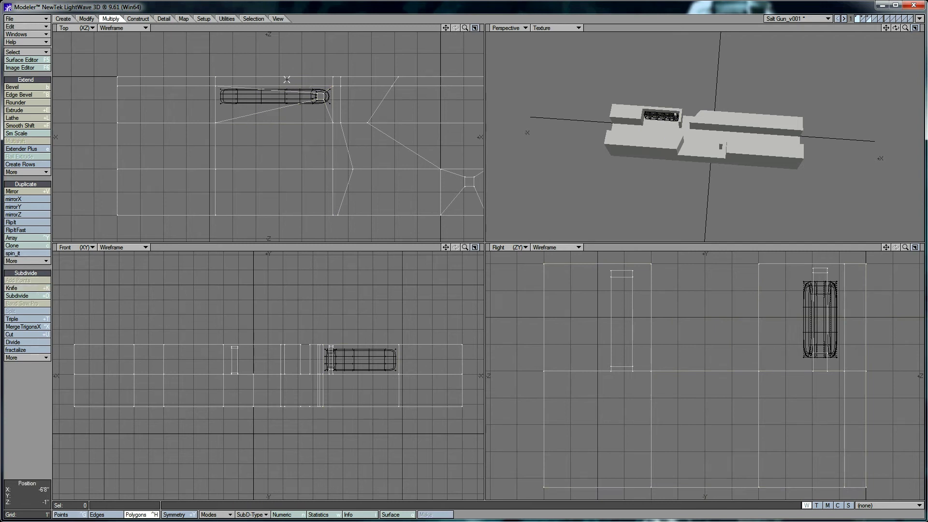
pyautogui.click(114, 20)
pyautogui.click(29, 422)
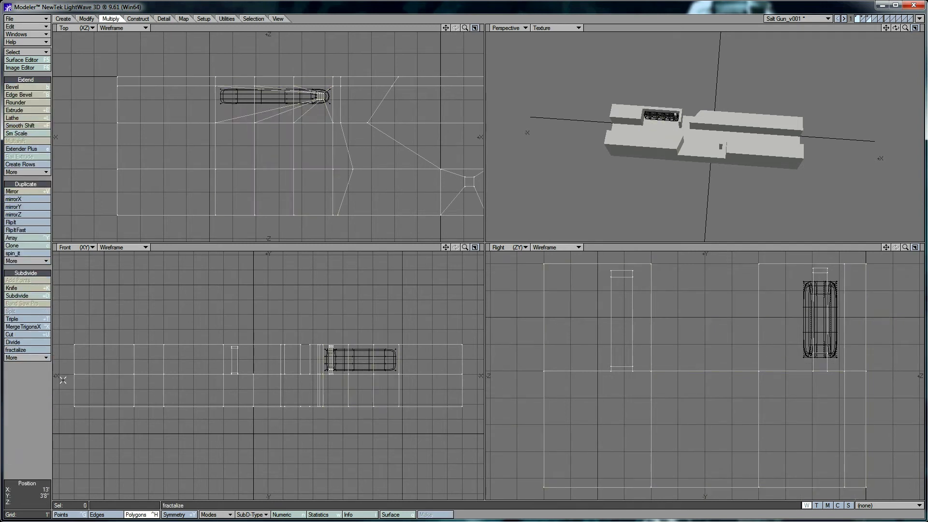
# Create a four-segment box beside the trigger pivot post on an empty layer, with the other parts as background reference
pyautogui.click(865, 19)
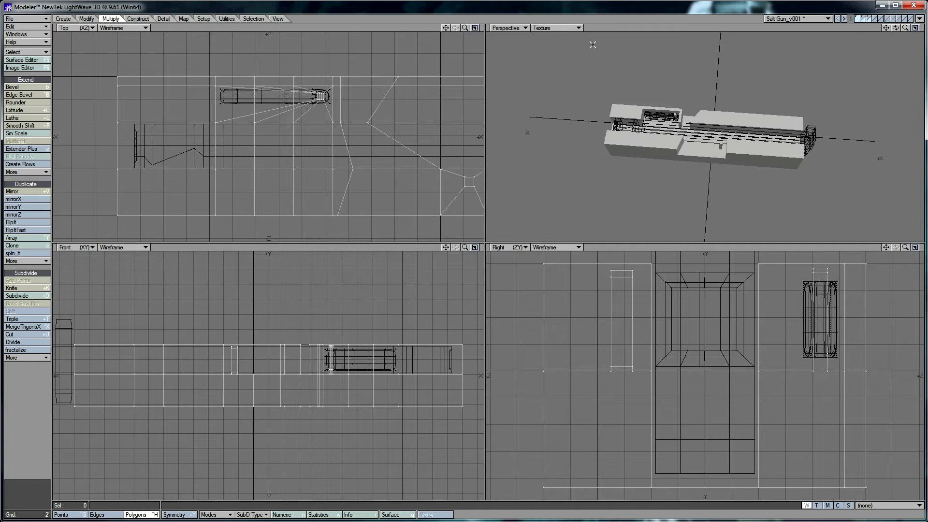
pyautogui.click(877, 18)
pyautogui.click(862, 22)
pyautogui.press('g')
pyautogui.hotkey('shift', 'x')
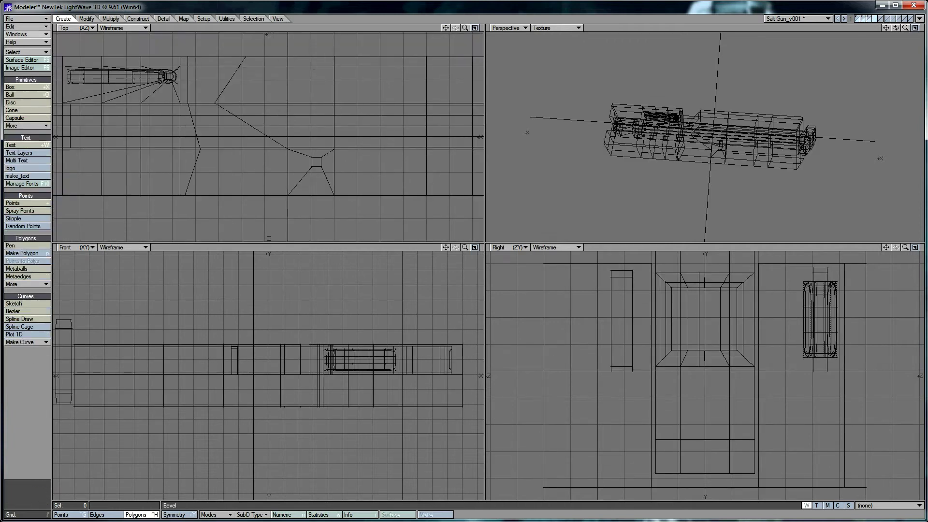
pyautogui.moveTo(209, 155); pyautogui.dragTo(329, 198)
pyautogui.moveTo(265, 349); pyautogui.dragTo(265, 370)
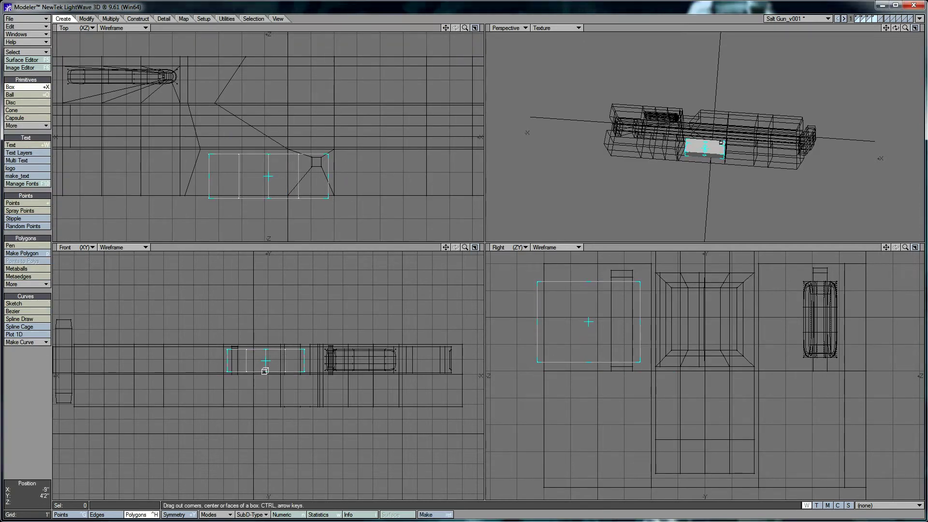
pyautogui.press('Return')
# Pull the box's corner nearest the hammer into a pointed catch and add crosswise cuts through the catch
pyautogui.hotkey('ctrl', 'g')
pyautogui.click(210, 148)
pyautogui.press('t')
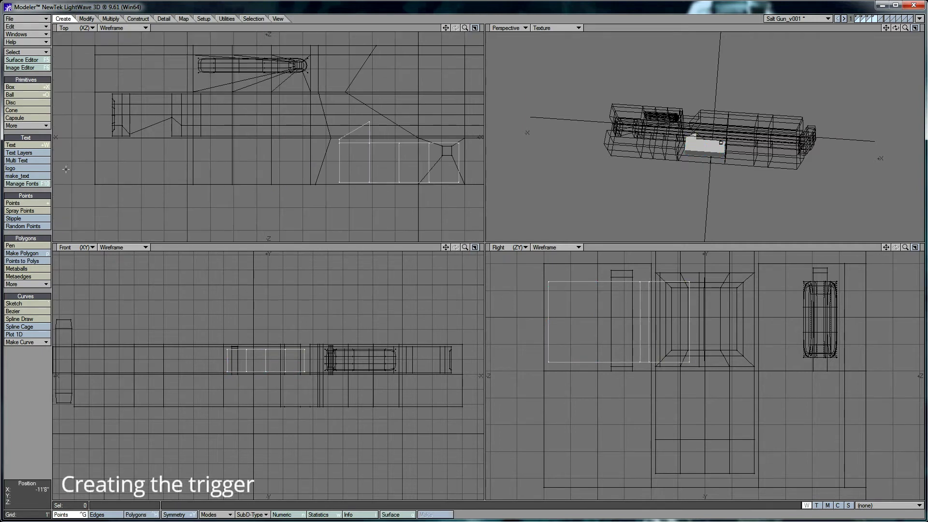
pyautogui.hotkey('ctrl', 'h')
pyautogui.click(360, 134)
pyautogui.hotkey('shift', 'e')
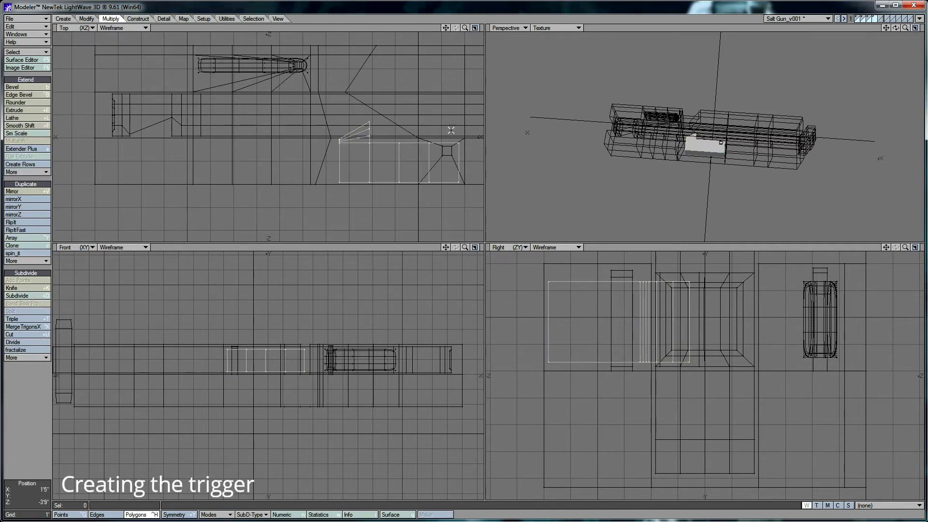
# Slim the trigger bar by moving its edge points, and adjust the segment edge near the pivot post
pyautogui.hotkey('ctrl', 'g')
pyautogui.moveTo(338, 141); pyautogui.dragTo(340, 132)
pyautogui.moveTo(429, 155); pyautogui.dragTo(434, 155)
# Inset the bar's pivot end around the post and extend an angled finger lever outward from it
pyautogui.hotkey('ctrl', 'h')
pyautogui.click(447, 151)
pyautogui.scroll(5, 365, 144)
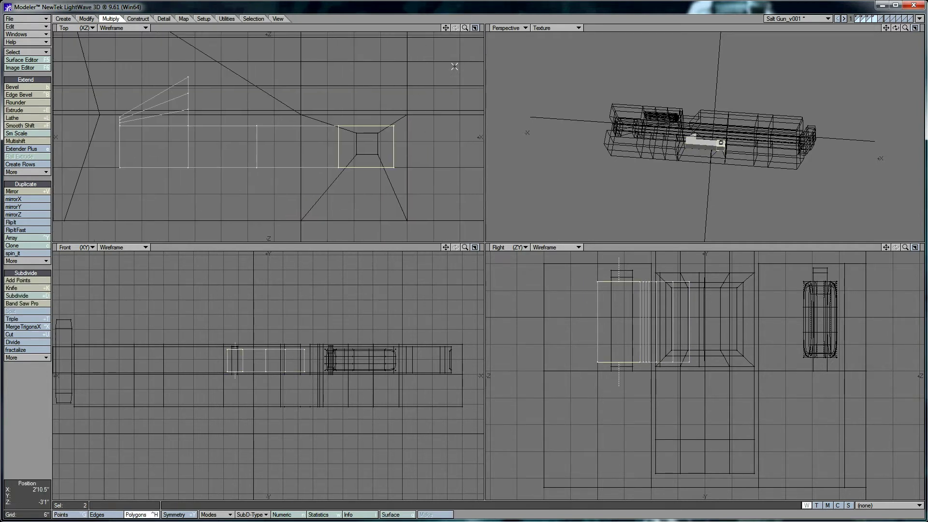
pyautogui.scroll(5, 758, 140)
pyautogui.press('h')
pyautogui.moveTo(378, 155); pyautogui.dragTo(293, 210)
pyautogui.press('u')
pyautogui.scroll(-2, 326, 175)
pyautogui.press('e')
# Move the two corner points at the finger lever's tip sideways by about 11.5" to widen it
pyautogui.hotkey('ctrl', 'g')
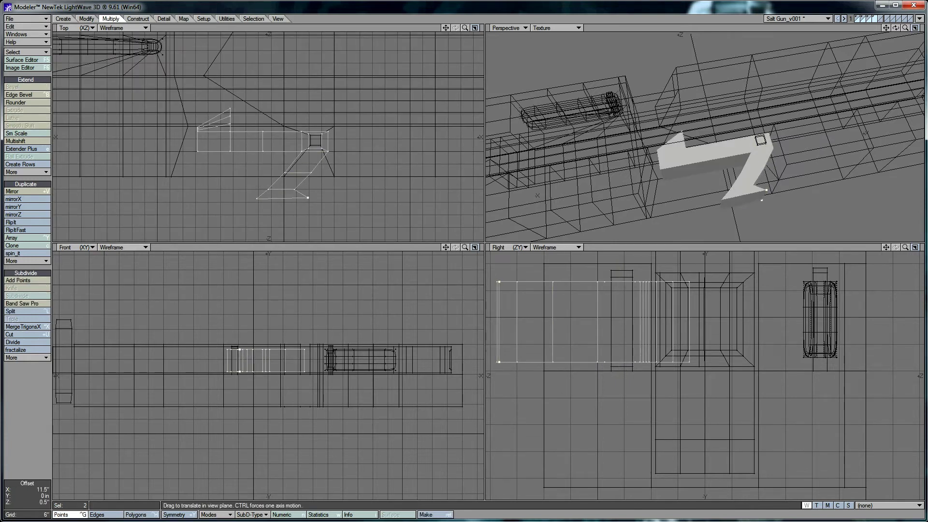
pyautogui.moveTo(465, 27); pyautogui.dragTo(465, 27)
pyautogui.scroll(1, 268, 137)
# Subdivide the trigger mesh and open a through-hole around the pivot post by bridging its upper and lower faces
pyautogui.hotkey('shift', 'd')
pyautogui.press('Return')
pyautogui.click(138, 18)
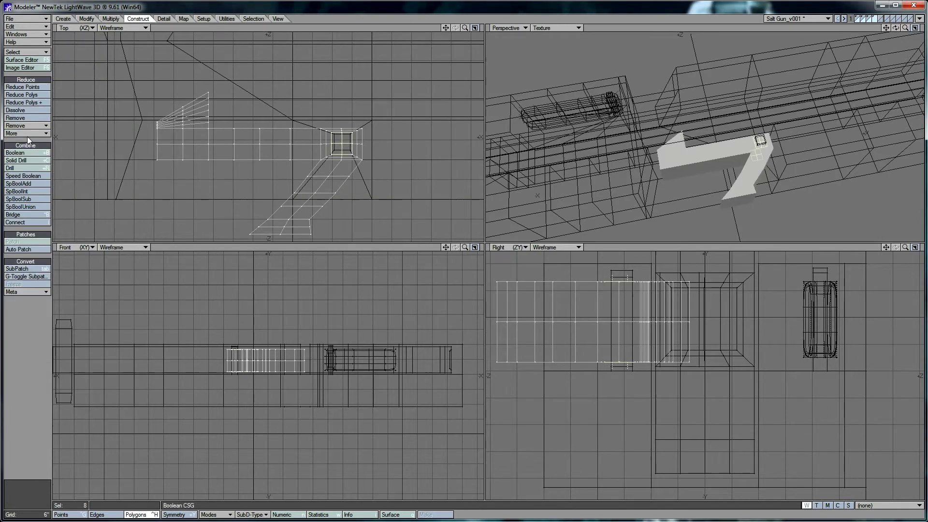
# Preview the trigger as a smooth subdivision surface and spread the points around its pivot hole into a rounder ring
pyautogui.hotkey('ctrl', 'g')
pyautogui.scroll(5, 647, 111)
pyautogui.press('Tab')
pyautogui.scroll(3, 383, 113)
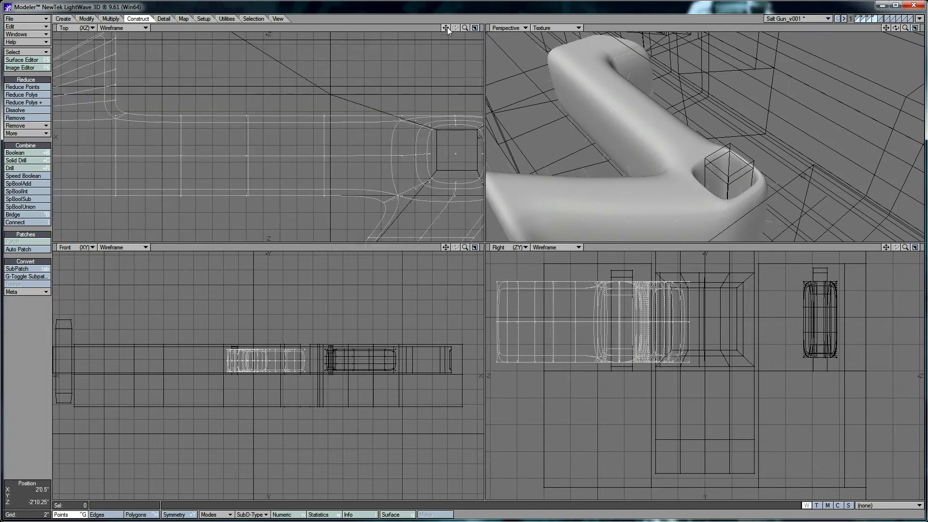
pyautogui.moveTo(284, 184); pyautogui.dragTo(308, 165)
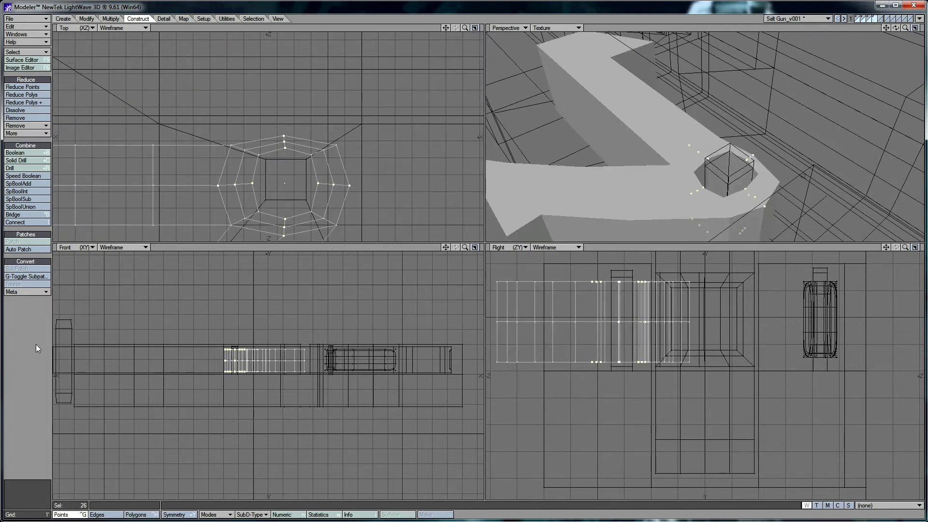
pyautogui.press('a')
# Add cuts through the trigger's thickness near its upper and lower faces
pyautogui.hotkey('ctrl', 'h')
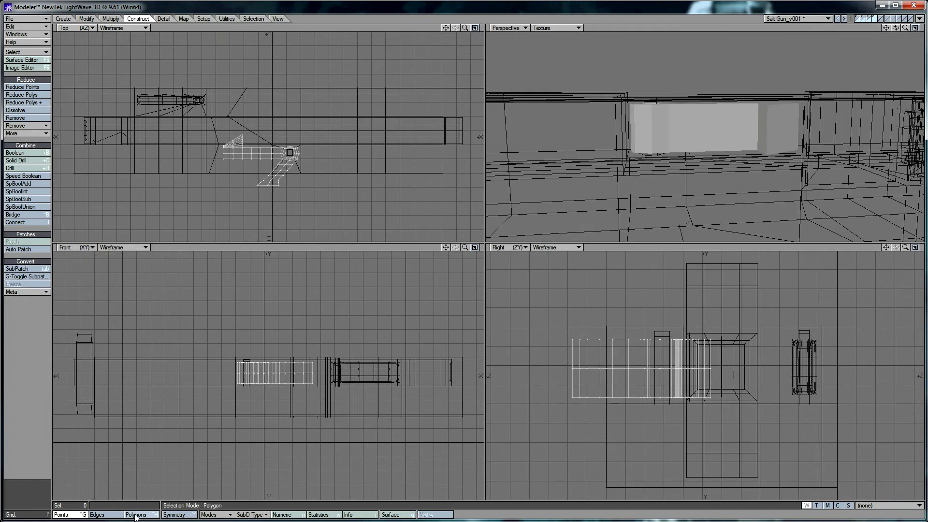
pyautogui.click(111, 18)
pyautogui.keyDown('alt'); pyautogui.moveTo(676, 145); pyautogui.dragTo(714, 205); pyautogui.keyUp('alt')
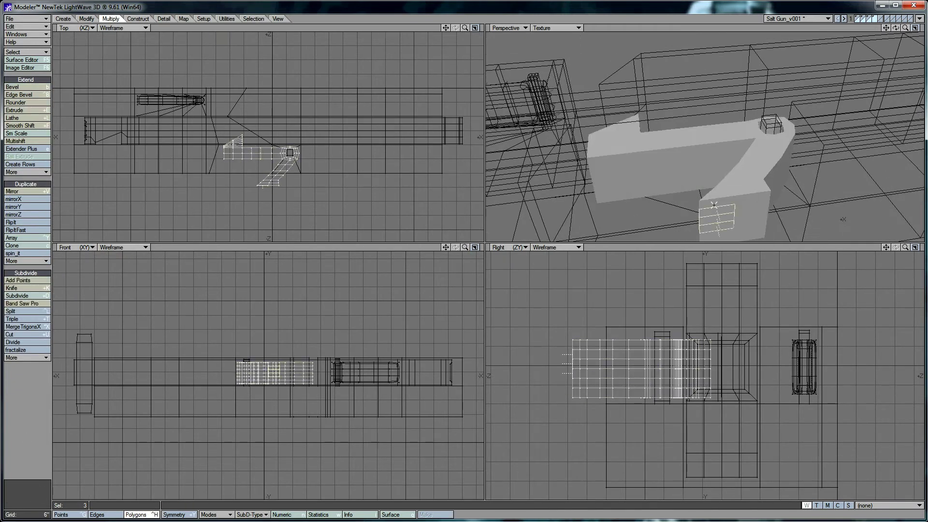
pyautogui.scroll(4, 232, 183)
# Reposition the points at the trigger's catch end and convert the trigger to a smooth subdivision surface
pyautogui.hotkey('ctrl', 'g')
pyautogui.moveTo(207, 88)
pyautogui.mouseDown(button='right')
pyautogui.moveTo(216, 91)
pyautogui.moveTo(208, 88)
pyautogui.mouseUp(button='right')
pyautogui.press('t')
pyautogui.moveTo(212, 87); pyautogui.dragTo(215, 80)
pyautogui.press('Tab')
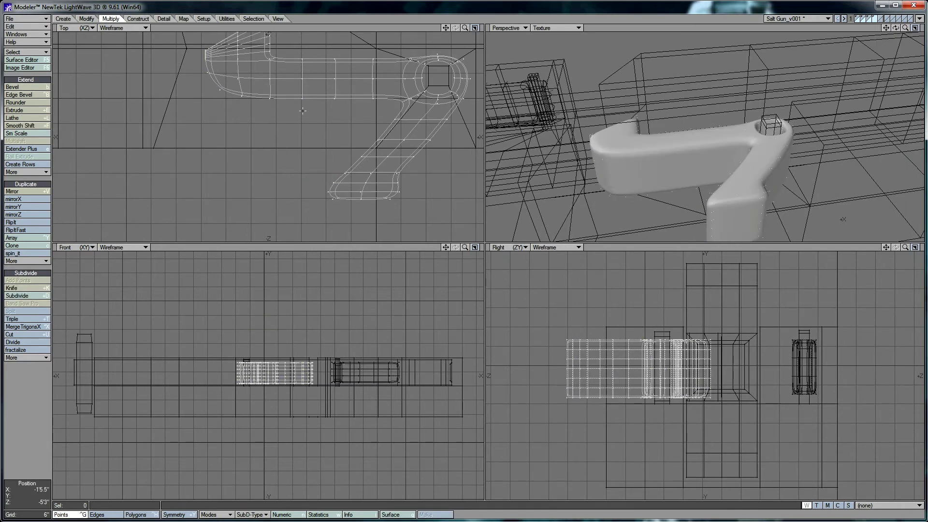
# Try rotating the trigger by about 40° around its pivot post
pyautogui.press('space')
pyautogui.press('/')
pyautogui.scroll(1, 268, 137)
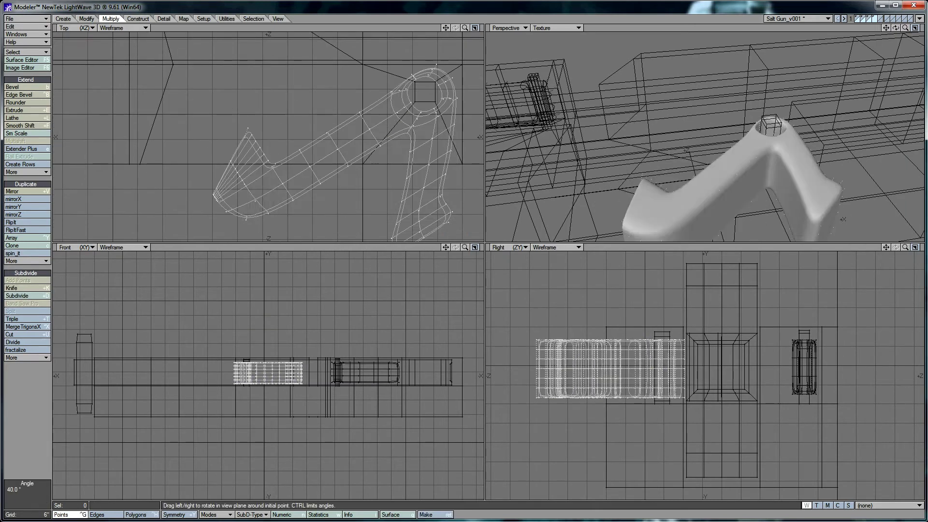
# Turn off smoothing on the frame and cut a pair of support edge loops beside the trigger pivot with Band Saw Pro
pyautogui.click(864, 18)
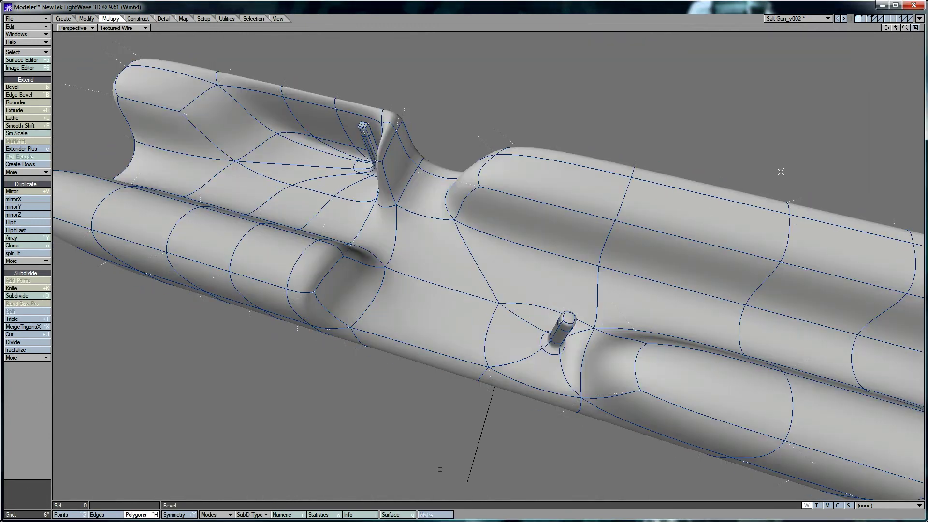
pyautogui.press('Tab')
pyautogui.press('Tab')
pyautogui.press('Tab')
pyautogui.click(458, 210)
pyautogui.click(22, 303)
pyautogui.press('n')
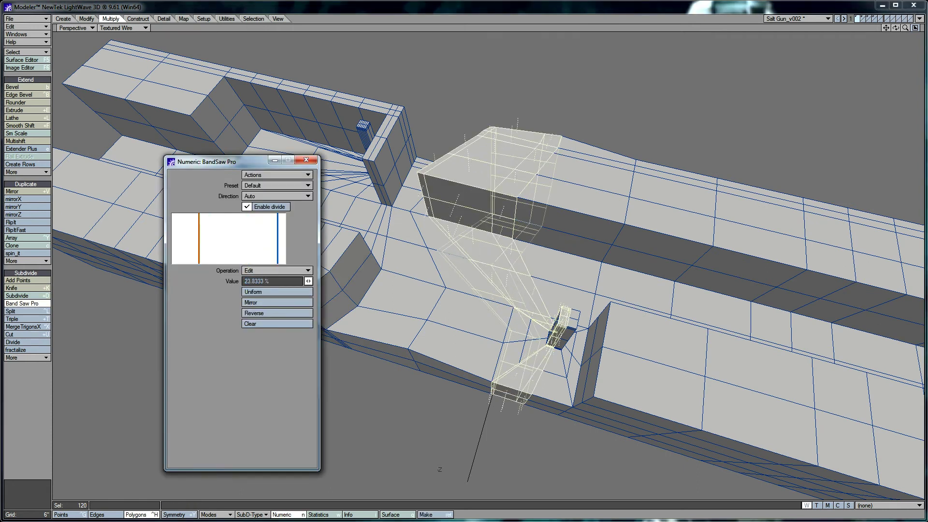
pyautogui.press('space')
# Add more Band Saw Pro support edge loops across the frame's side walls and along its hammer channel
pyautogui.press('/')
pyautogui.click(588, 393)
pyautogui.click(22, 303)
pyautogui.click(21, 303)
pyautogui.click(364, 285)
pyautogui.click(21, 303)
pyautogui.click(22, 303)
pyautogui.press('/')
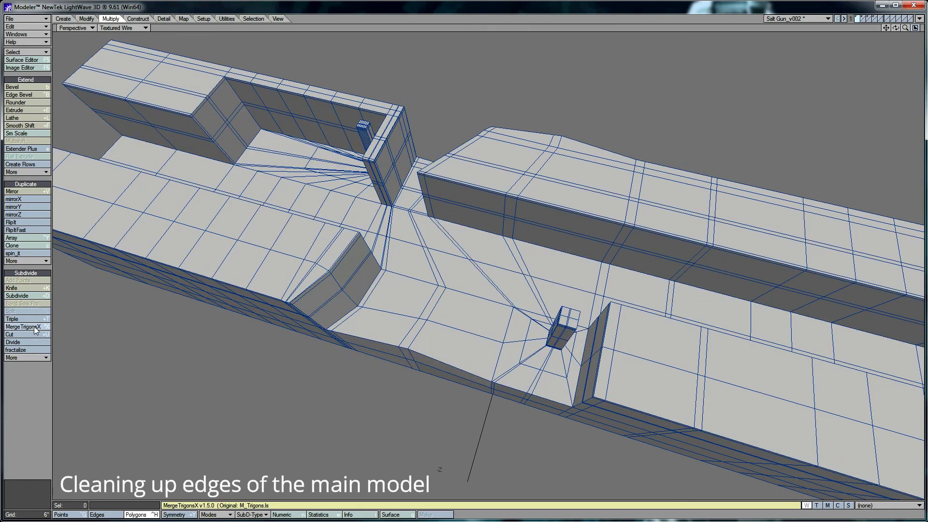
pyautogui.click(22, 303)
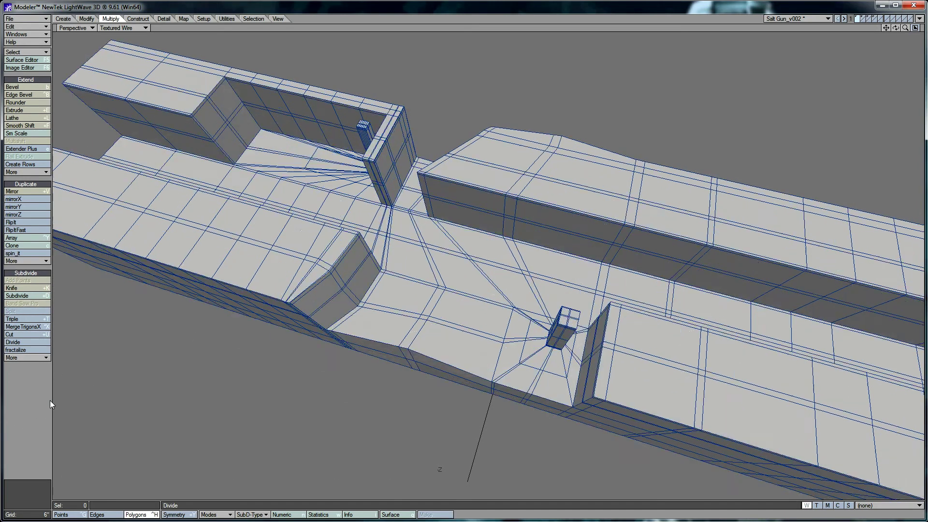
pyautogui.press('/')
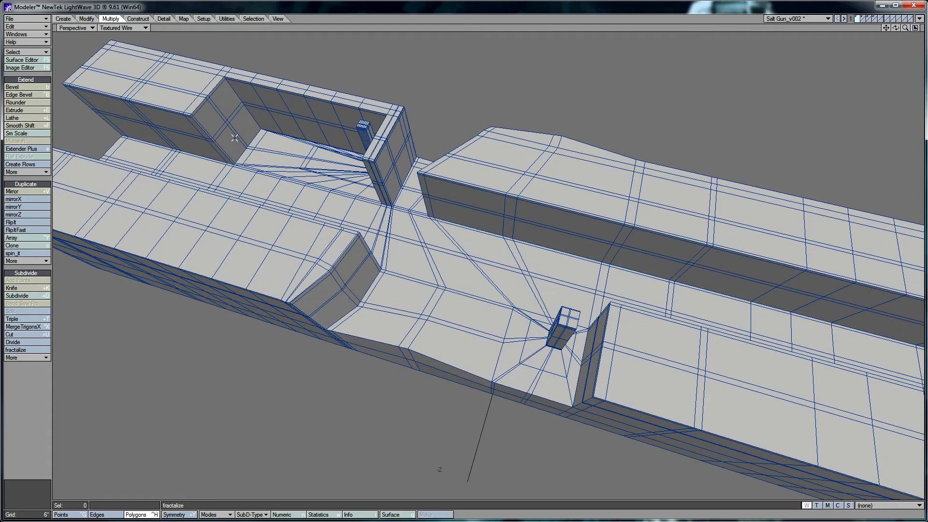
# Toggle the frame's subdivision smoothing to examine the sharpened edges from another angle
pyautogui.press('Tab')
pyautogui.press('Tab')
pyautogui.moveTo(896, 28); pyautogui.dragTo(860, 58)
pyautogui.press('Tab')
pyautogui.press('Tab')
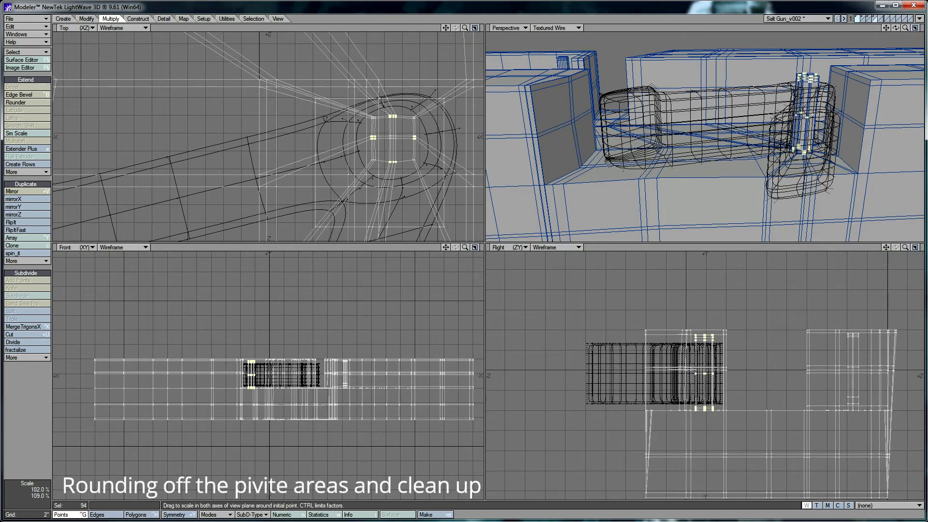
# Round the trigger and swivel arm pivot posts by scaling their rows of points into circular profiles
pyautogui.moveTo(416, 145); pyautogui.dragTo(430, 159)
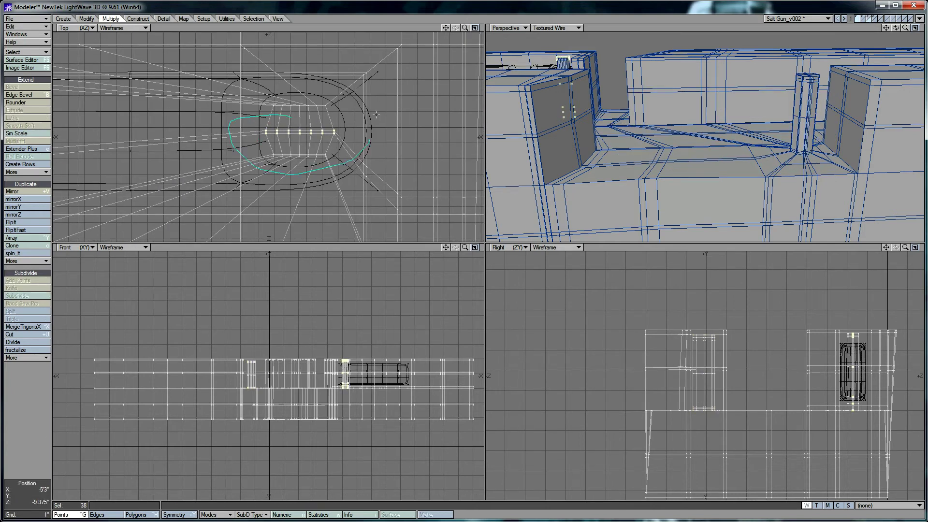
pyautogui.moveTo(290, 170); pyautogui.dragTo(339, 154, button='right')
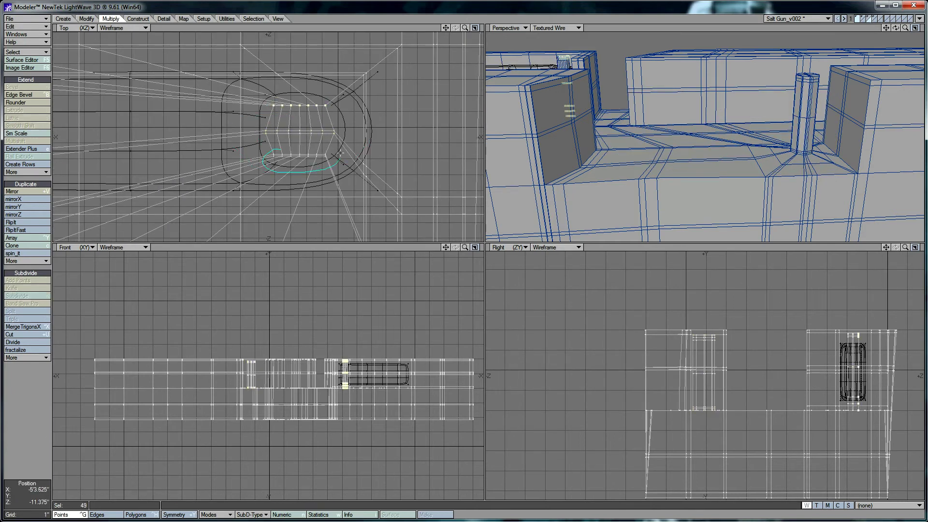
pyautogui.moveTo(303, 127); pyautogui.dragTo(328, 71)
pyautogui.press('/')
pyautogui.moveTo(315, 151); pyautogui.dragTo(325, 154)
pyautogui.moveTo(300, 78); pyautogui.dragTo(344, 88, button='right')
pyautogui.moveTo(283, 154); pyautogui.dragTo(320, 157)
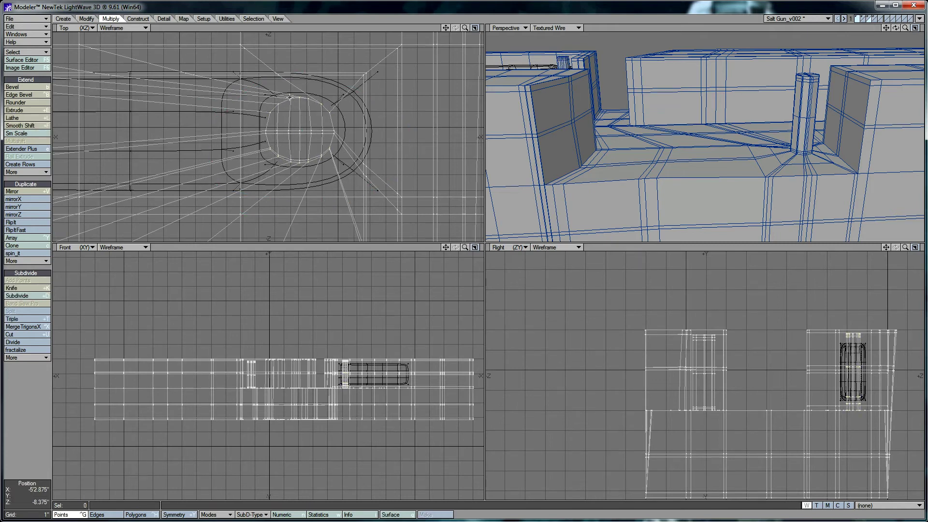
pyautogui.moveTo(302, 131)
pyautogui.mouseDown(button='right')
pyautogui.moveTo(348, 97)
pyautogui.moveTo(361, 127)
pyautogui.mouseUp(button='right')
pyautogui.press('/')
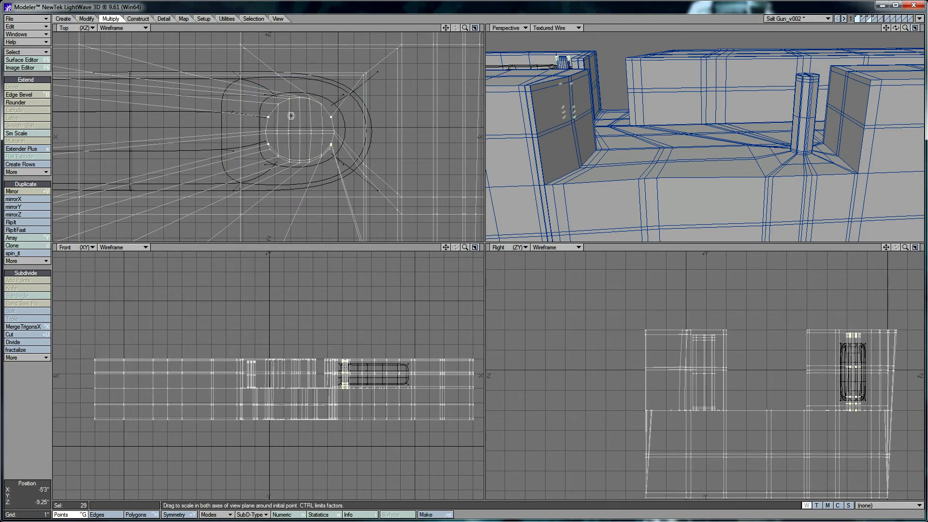
# Reshape the swivel arm's pivot hole around the rounded post, scaling its side points to about 116% crosswise
pyautogui.press("'")
pyautogui.moveTo(260, 111); pyautogui.dragTo(248, 123, button='right')
pyautogui.moveTo(290, 140); pyautogui.dragTo(295, 152)
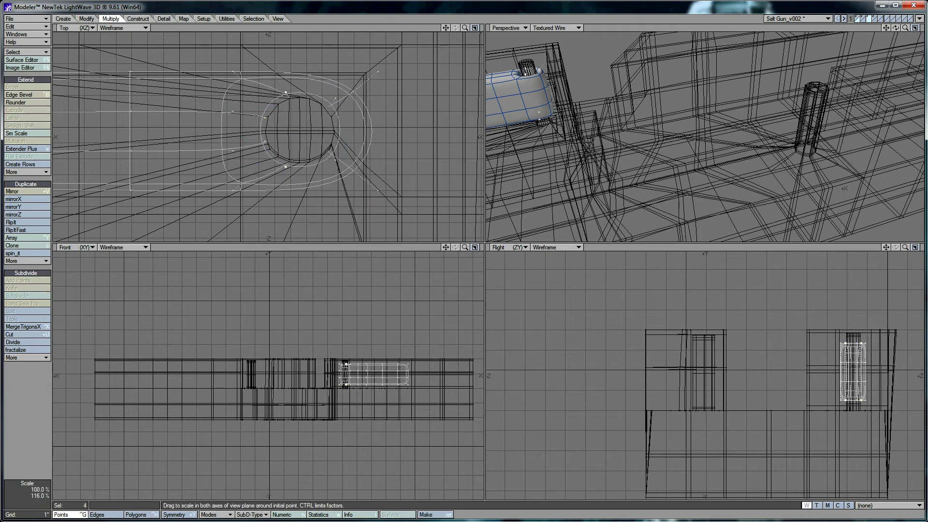
pyautogui.moveTo(262, 116); pyautogui.dragTo(263, 143)
pyautogui.press('h')
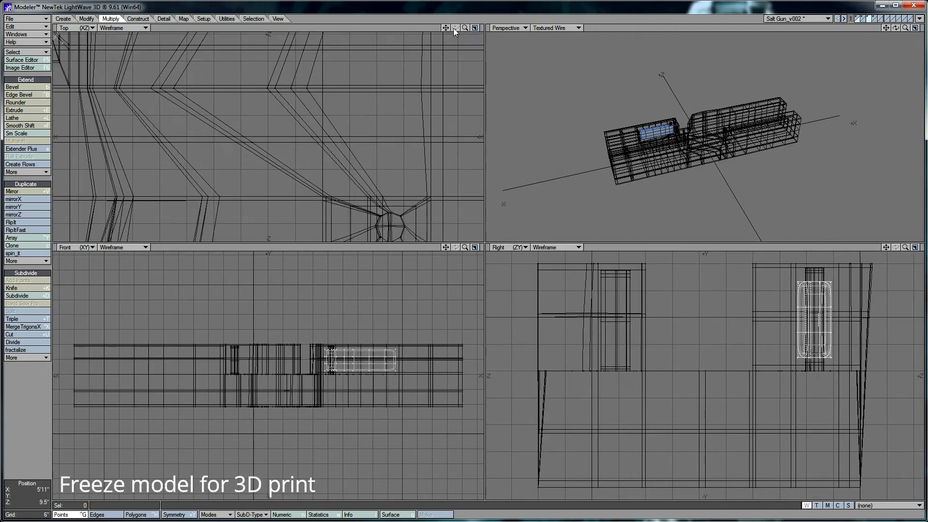
# Freeze the subdivision-surface parts into polygon meshes for 3D printing
pyautogui.click(138, 19)
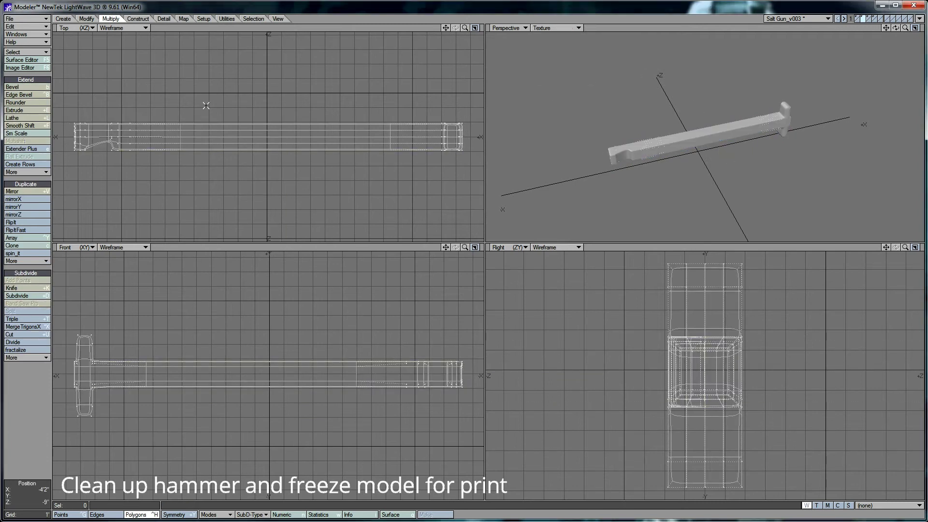
pyautogui.click(873, 19)
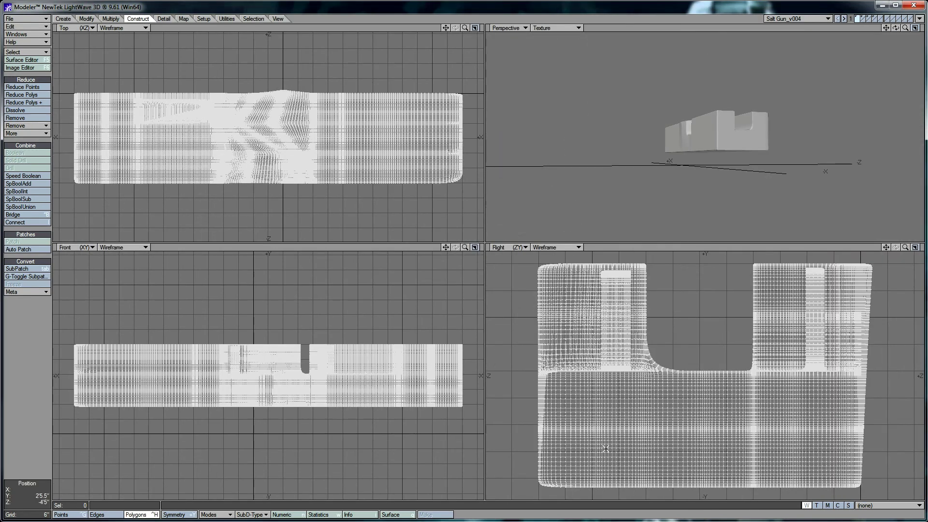
# Select all points of the frame's base below the channel floor and scale their height to about 29%
pyautogui.press('KP_0')
pyautogui.press('.')
pyautogui.hotkey('ctrl', 'g')
pyautogui.moveTo(822, 160); pyautogui.dragTo(442, 189, button='right')
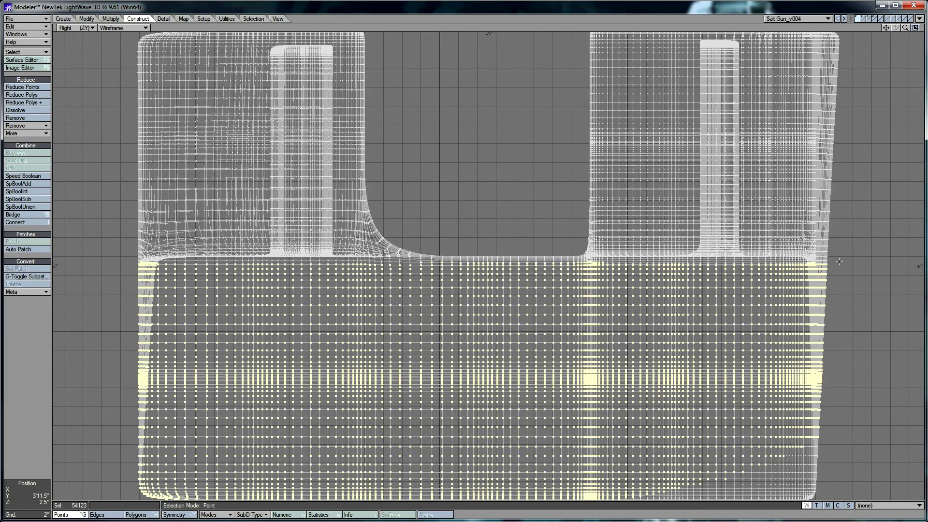
pyautogui.moveTo(753, 258); pyautogui.dragTo(774, 259, button='right')
pyautogui.press('.')
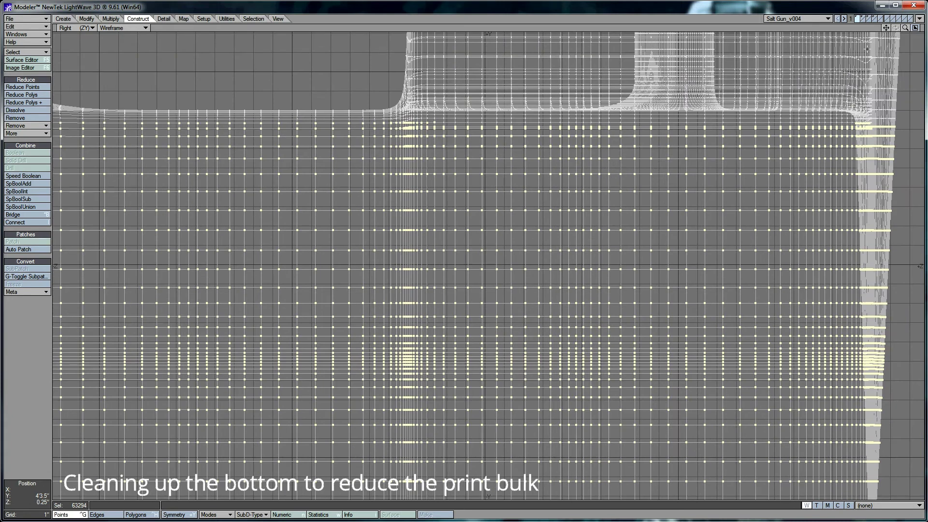
pyautogui.keyDown('ctrl'); pyautogui.moveTo(901, 124); pyautogui.dragTo(901, 125, button='right'); pyautogui.keyUp('ctrl')
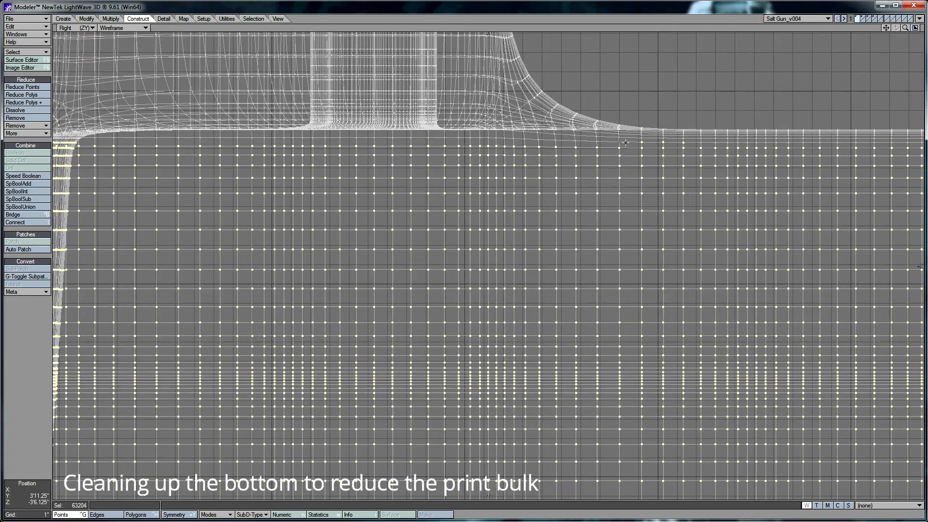
pyautogui.moveTo(906, 28); pyautogui.dragTo(914, 34)
pyautogui.hotkey('shift', 'a')
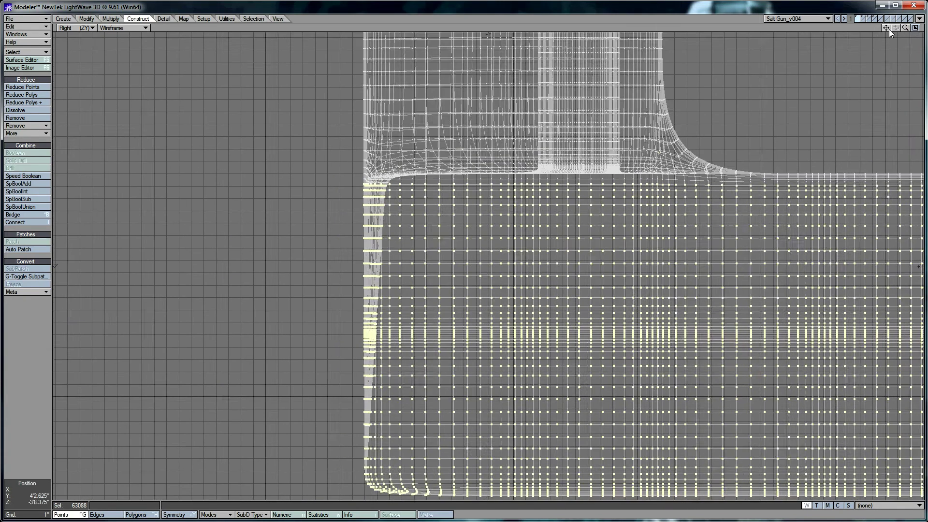
pyautogui.moveTo(670, 201); pyautogui.dragTo(817, 315, button='right')
pyautogui.moveTo(472, 170); pyautogui.dragTo(376, 171)
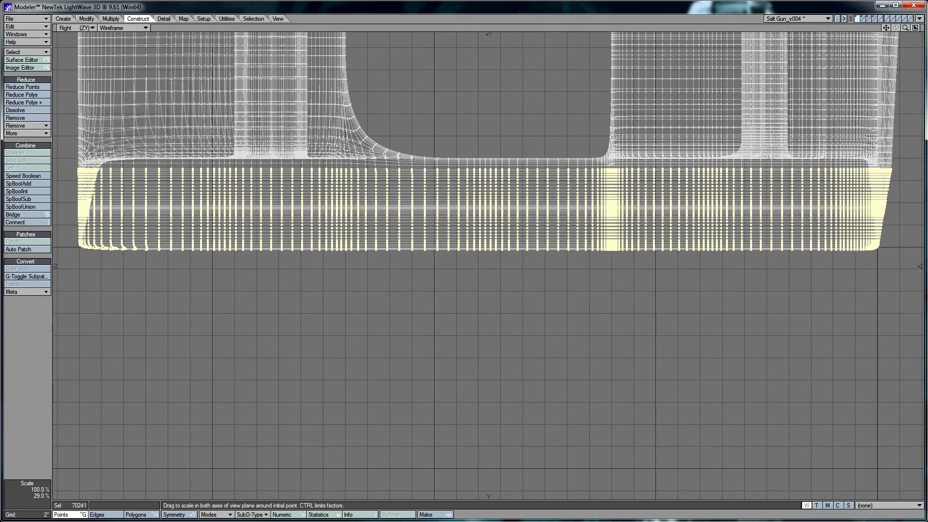
# Copy the frame's underside polygons to a new layer and mirror them vertically to form the top cover
pyautogui.press('/')
pyautogui.press('a')
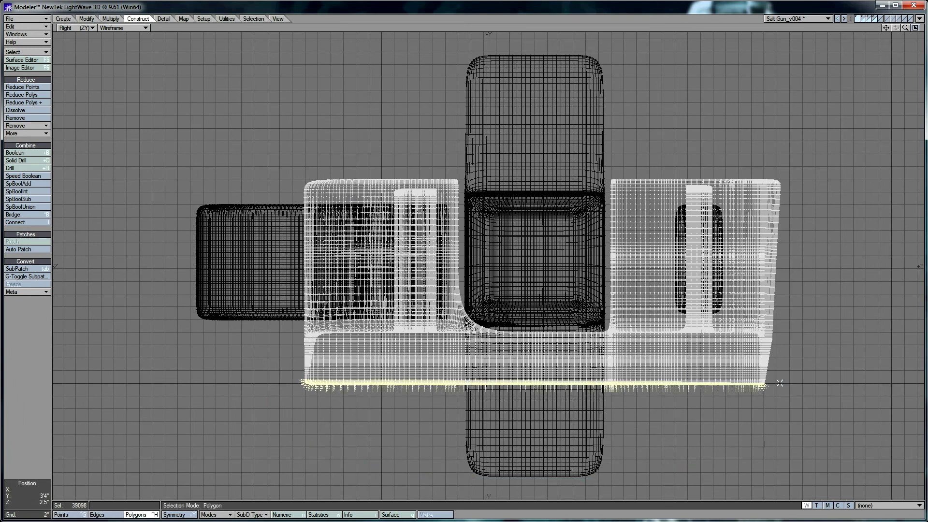
pyautogui.press("'")
pyautogui.click(87, 18)
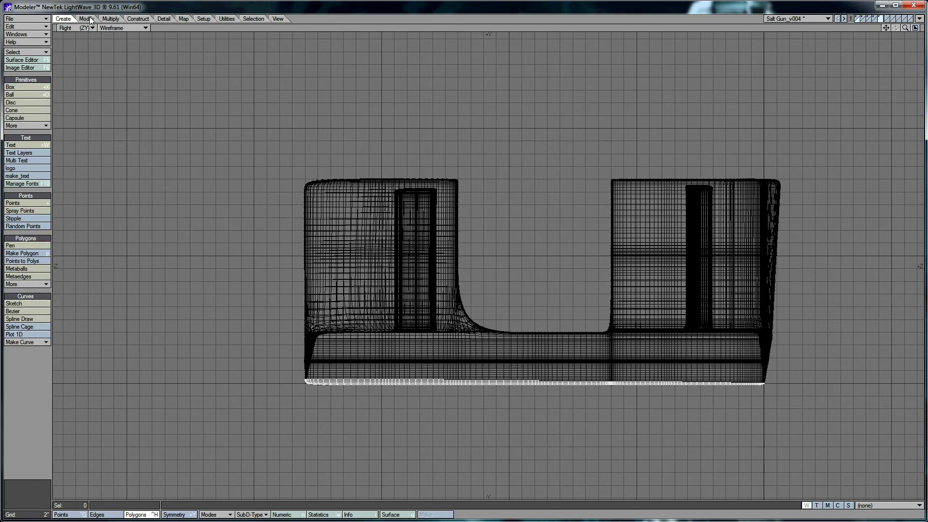
pyautogui.click(111, 18)
pyautogui.hotkey('shift', 'v')
pyautogui.click(310, 164)
pyautogui.moveTo(532, 223); pyautogui.dragTo(556, 282)
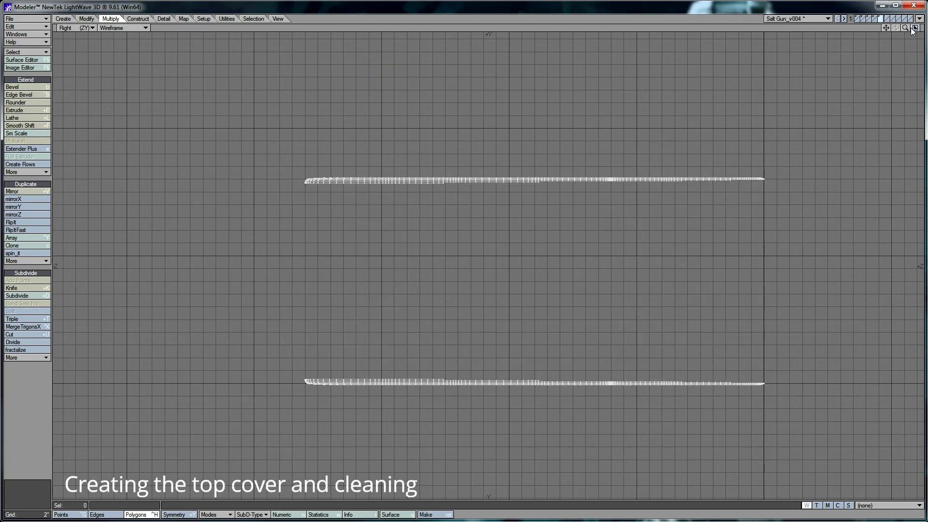
# Isolate the mirrored top cover and remove the uneven extra rows of points along its lower rim
pyautogui.click(253, 18)
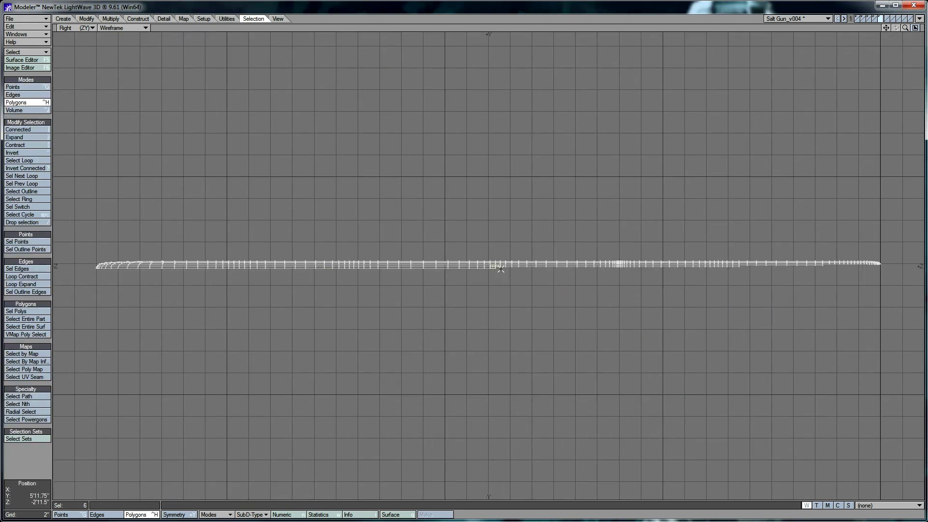
pyautogui.click(13, 86)
pyautogui.scroll(3, 488, 261)
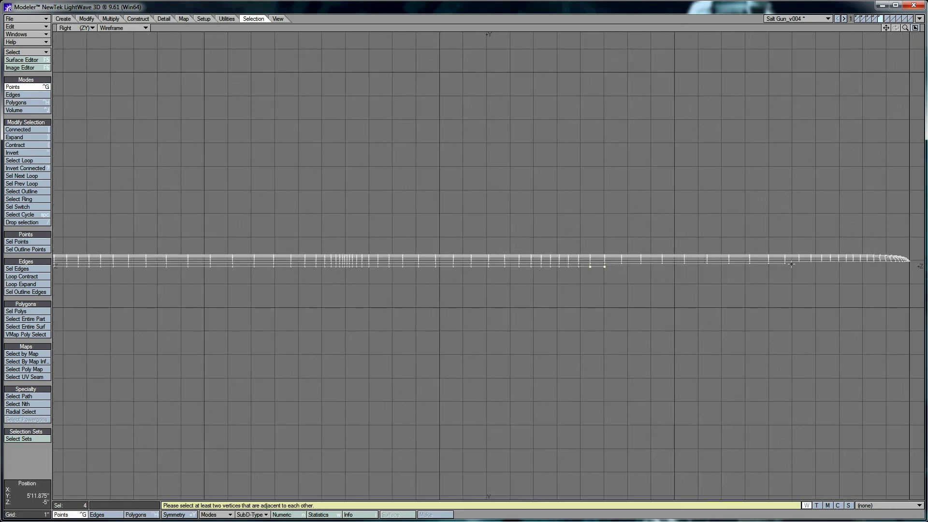
pyautogui.keyDown('alt'); pyautogui.keyDown('shift'); pyautogui.moveTo(441, 265); pyautogui.dragTo(739, 251); pyautogui.keyUp('shift'); pyautogui.keyUp('alt')
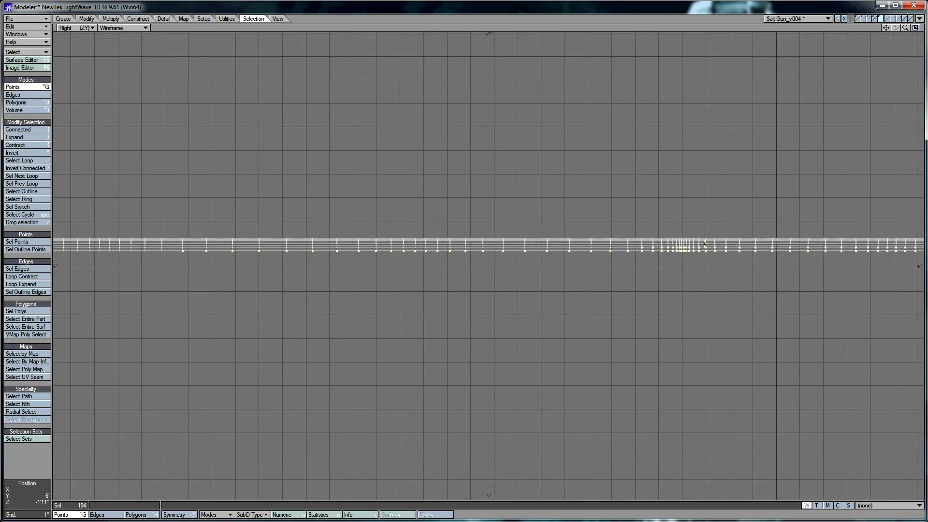
pyautogui.keyDown('alt'); pyautogui.keyDown('shift'); pyautogui.moveTo(917, 91); pyautogui.dragTo(728, 254); pyautogui.keyUp('shift'); pyautogui.keyUp('alt')
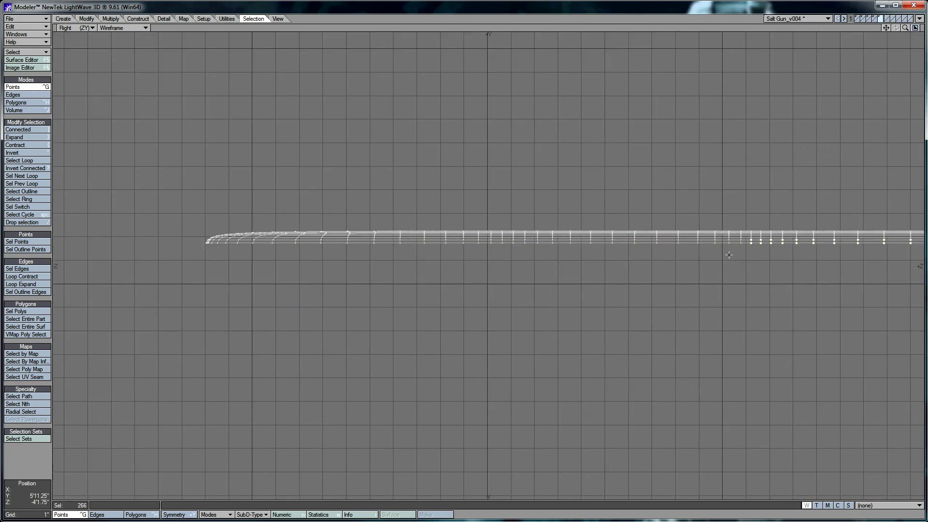
# Check the top cover's polygon statistics and examine its rim in a textured wireframe perspective view
pyautogui.click(915, 28)
pyautogui.press('w')
pyautogui.hotkey('ctrl', 'h')
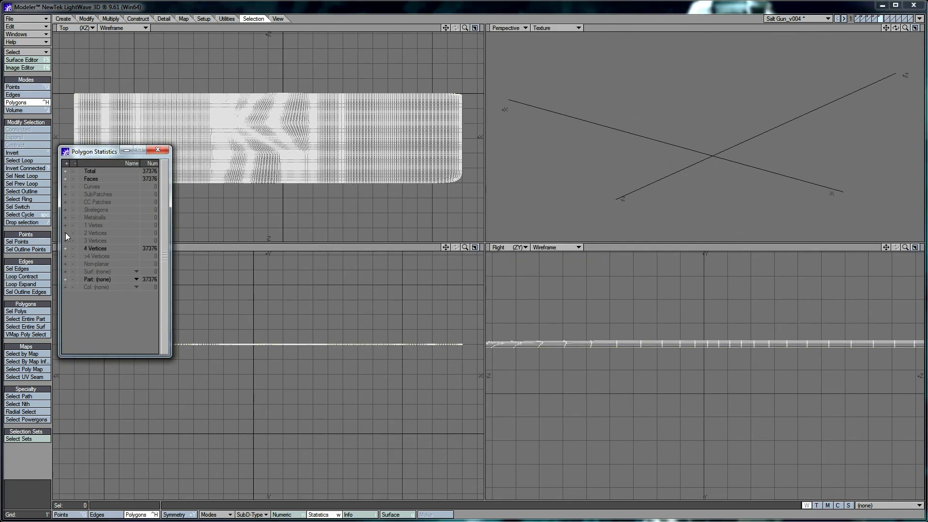
pyautogui.moveTo(905, 27); pyautogui.dragTo(870, 43)
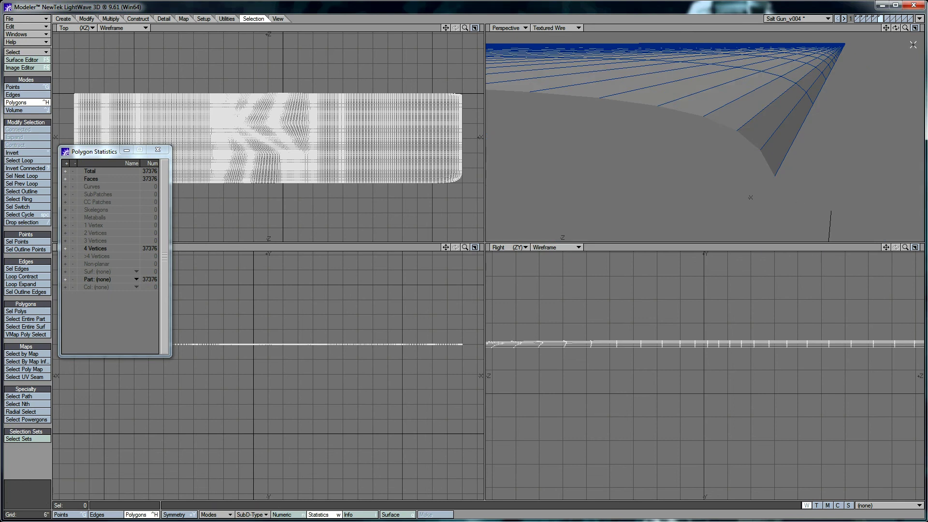
pyautogui.press('w')
# Move the top cover down 0.9375 in and select the points along its outline
pyautogui.press('t')
pyautogui.moveTo(404, 388); pyautogui.dragTo(404, 420)
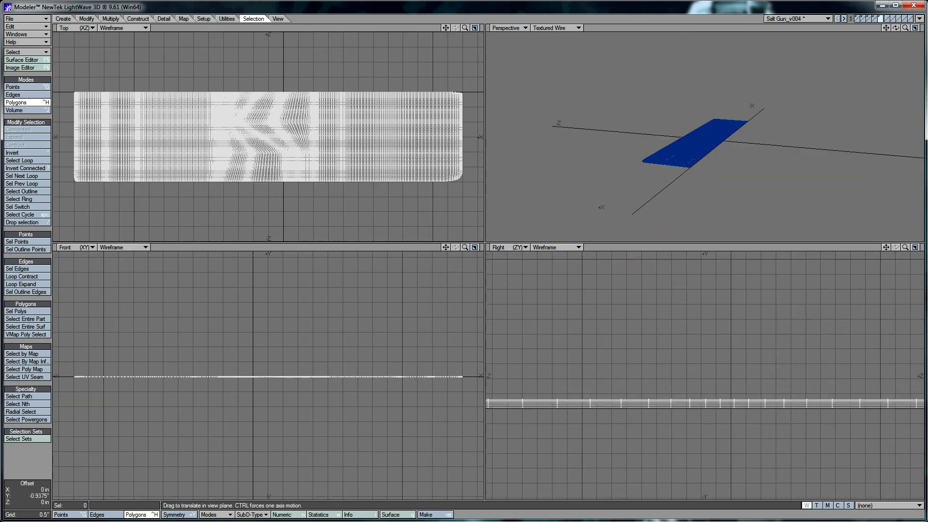
pyautogui.click(31, 161)
pyautogui.press('Return')
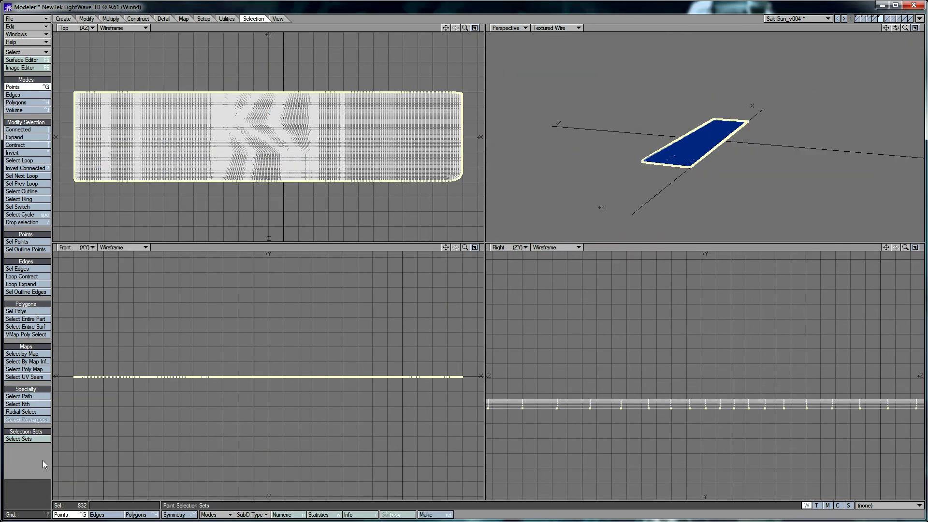
# Mirror the cover across the Y axis at the origin into a closed slab and place it on top of the frame
pyautogui.press('/')
pyautogui.hotkey('shift', 'v')
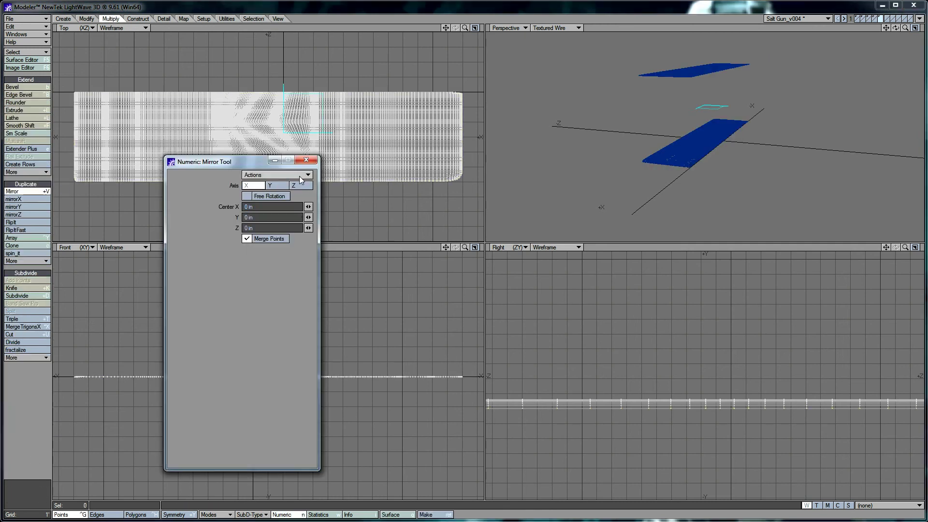
pyautogui.press('space')
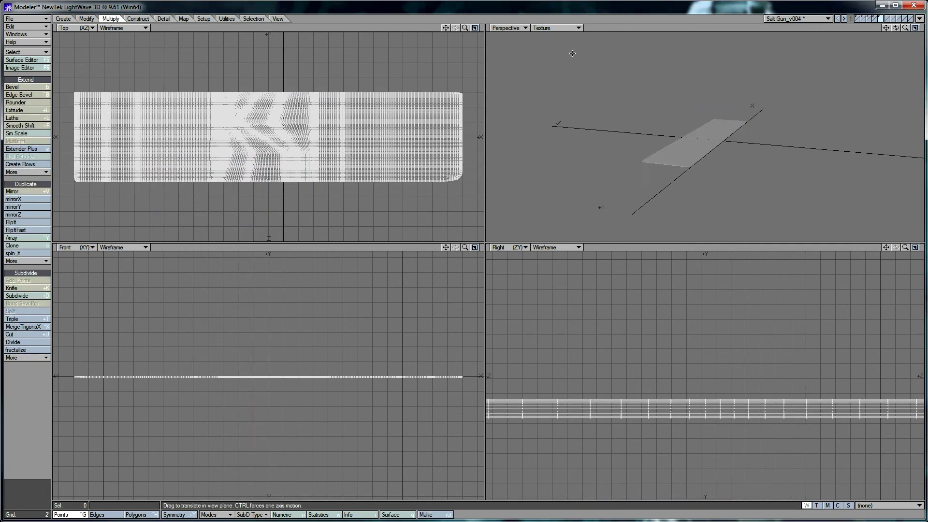
pyautogui.press("'")
pyautogui.press('a')
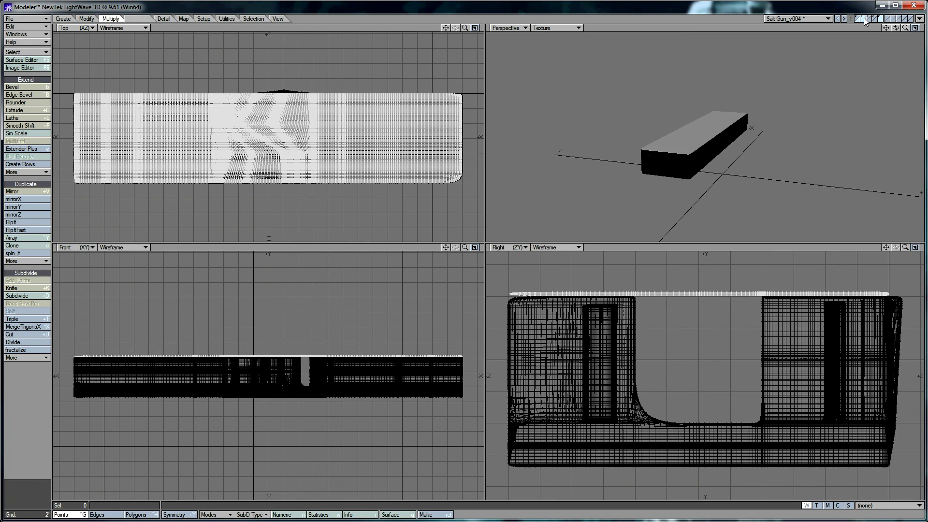
# Compare the sliding hammer with the frame and display all layers together in a full-size perspective view
pyautogui.click(865, 20)
pyautogui.press('a')
pyautogui.click(859, 20)
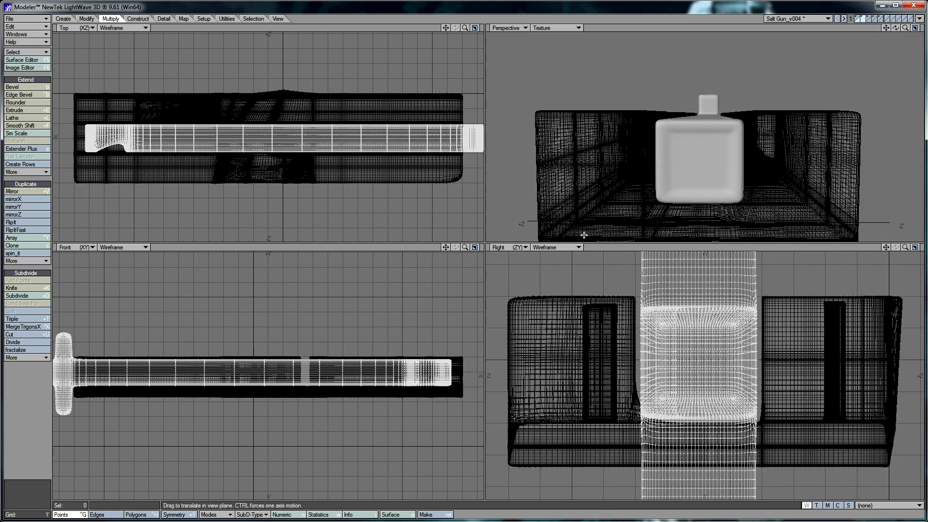
pyautogui.click(877, 20)
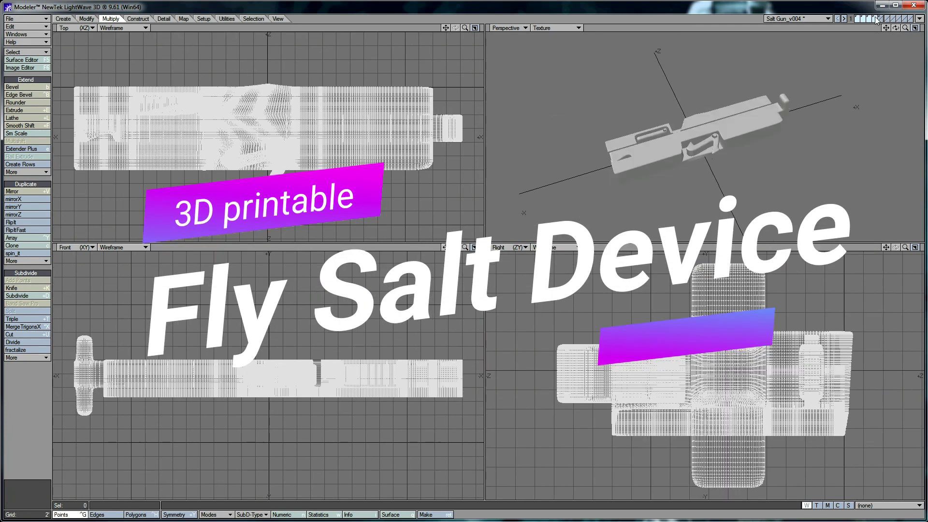
pyautogui.moveTo(896, 28); pyautogui.dragTo(896, 27)
pyautogui.click(915, 28)
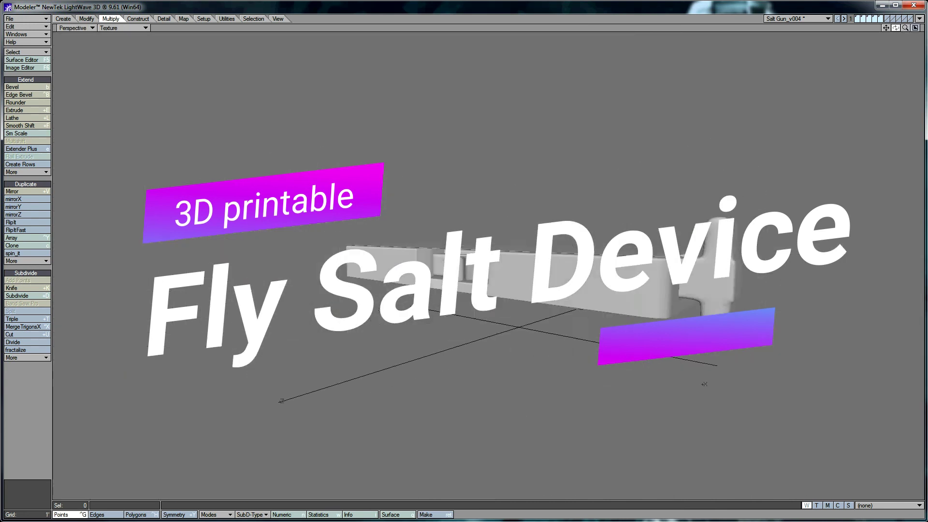